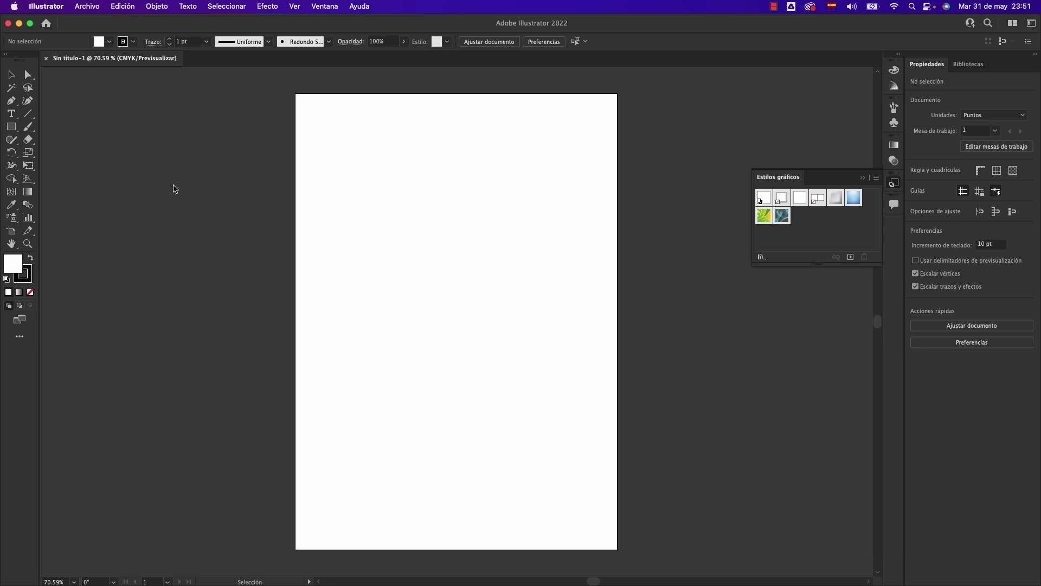
# - Switch to the Pencil tool (Herramienta Lápiz) from the toolbar flyout
pyautogui.press('n')
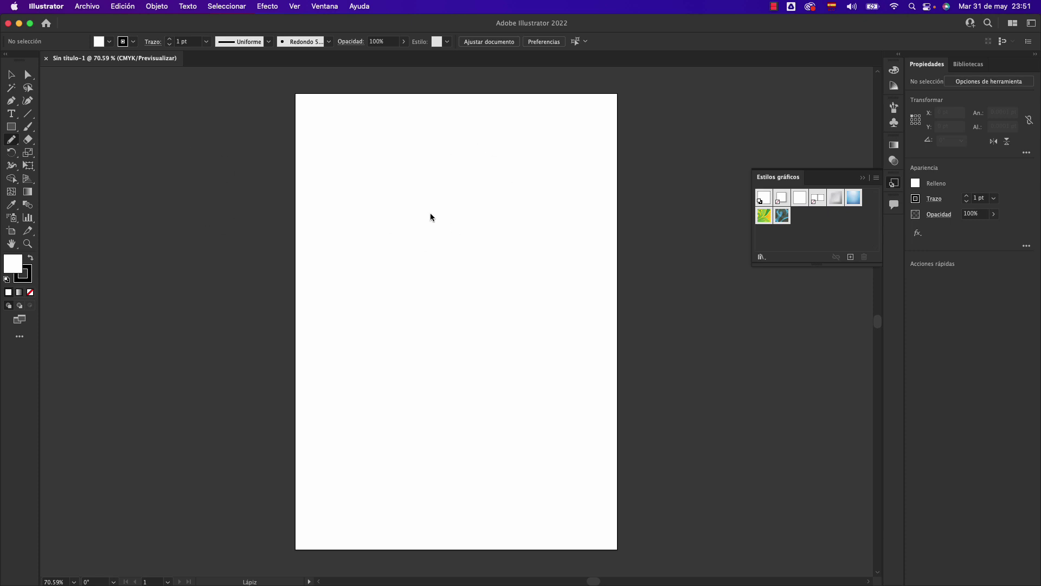
pyautogui.click(12, 142)
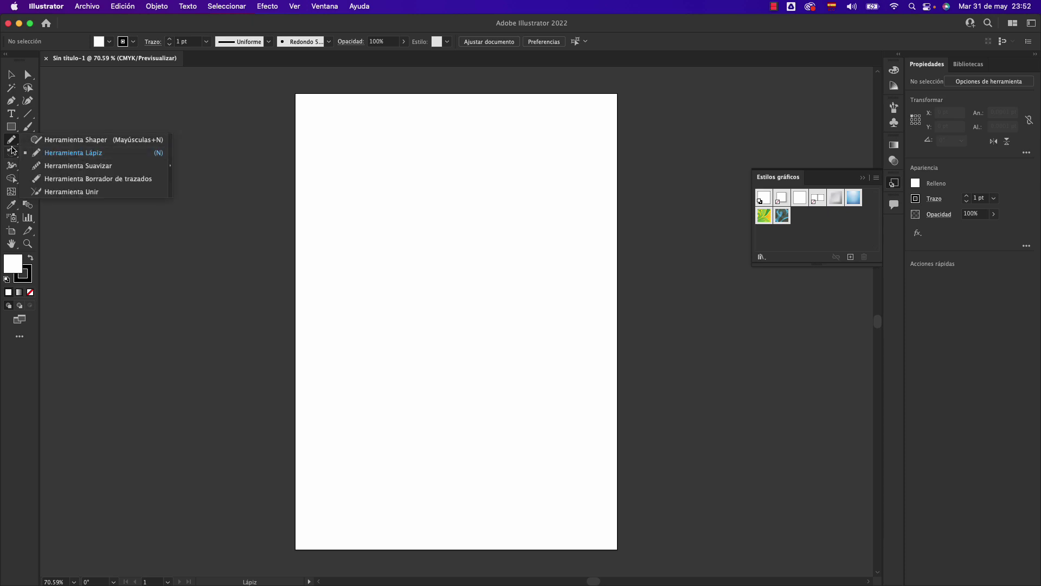
pyautogui.click(76, 153)
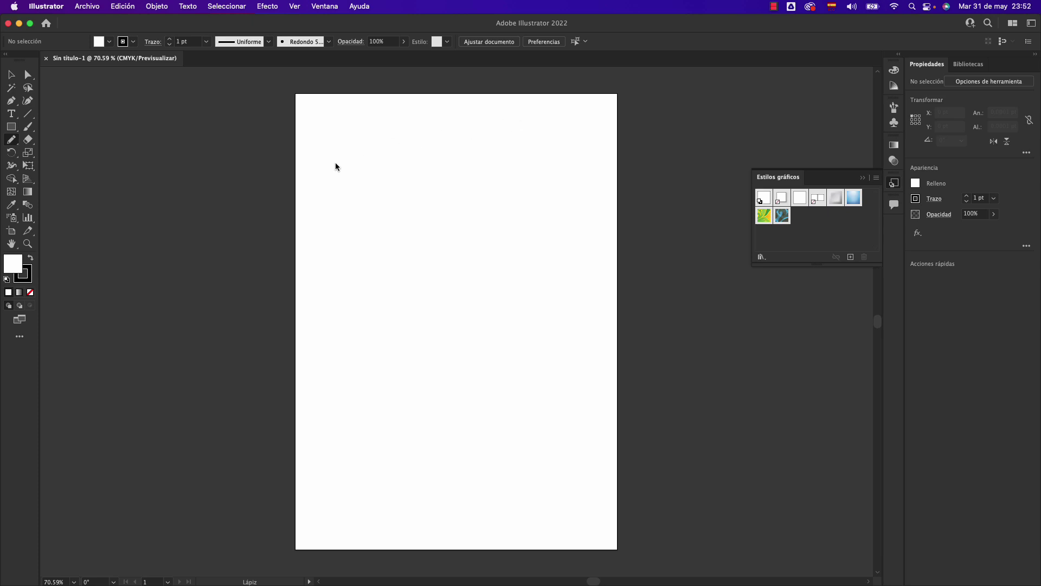
# - Scribble a dozen overlapping thin 1 pt black freehand curves, ending with an S-curve near the bottom
pyautogui.moveTo(405, 202); pyautogui.dragTo(495, 220)
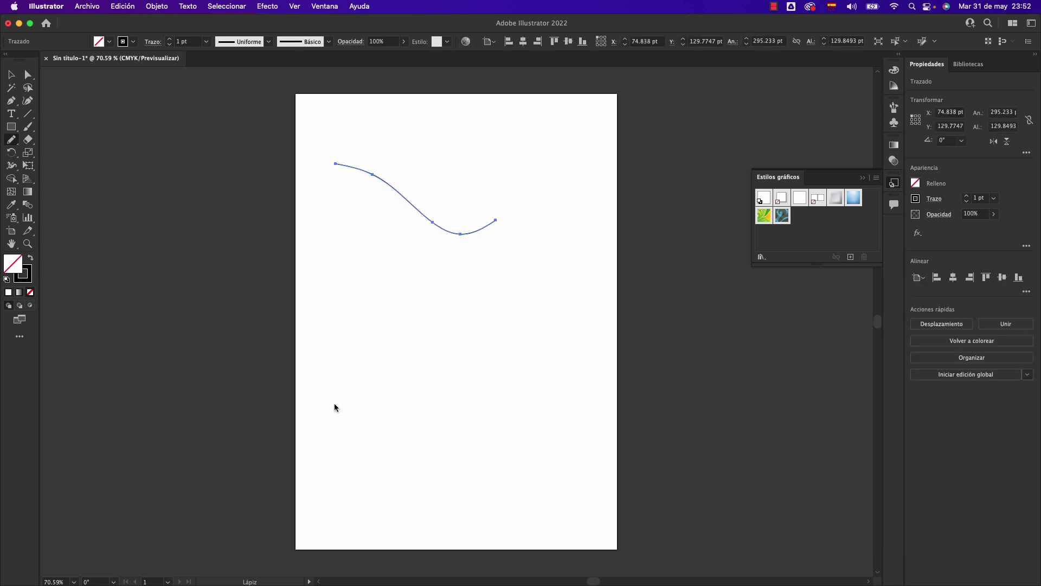
pyautogui.moveTo(334, 404); pyautogui.dragTo(568, 249)
pyautogui.moveTo(450, 151); pyautogui.dragTo(513, 368)
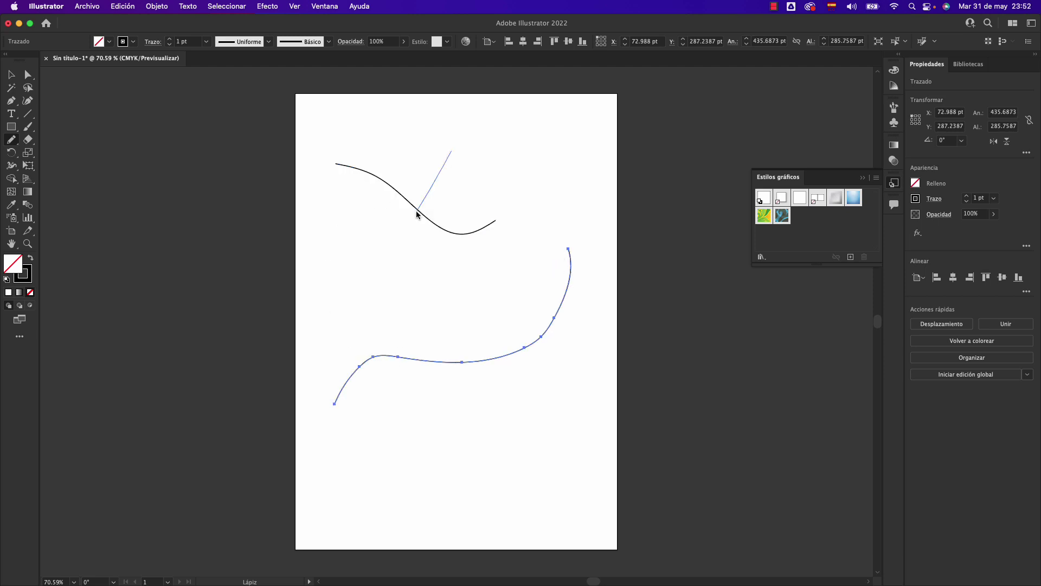
pyautogui.moveTo(531, 140); pyautogui.dragTo(406, 308)
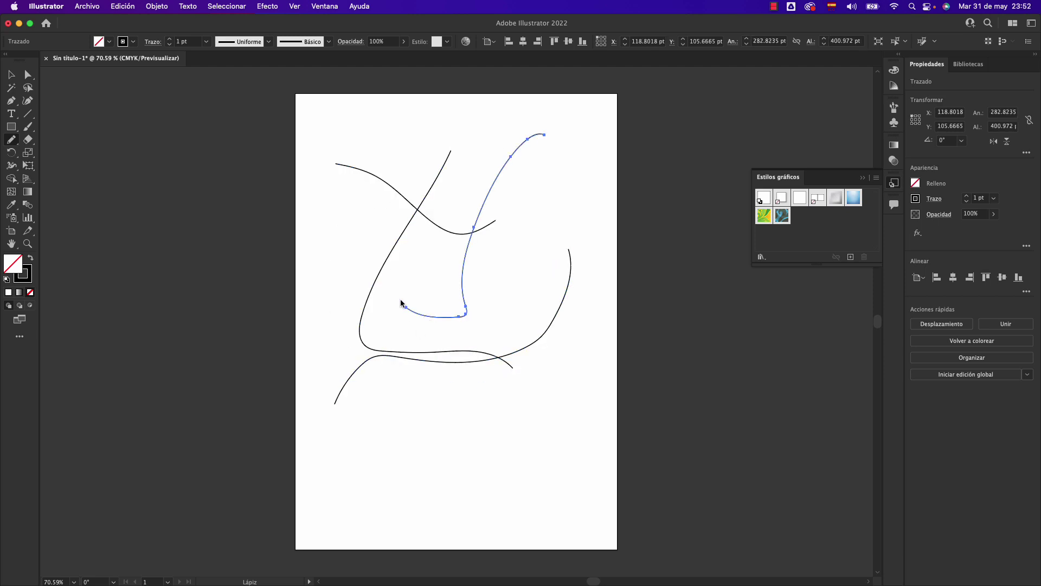
pyautogui.moveTo(342, 277); pyautogui.dragTo(580, 323)
pyautogui.moveTo(581, 159); pyautogui.dragTo(335, 226)
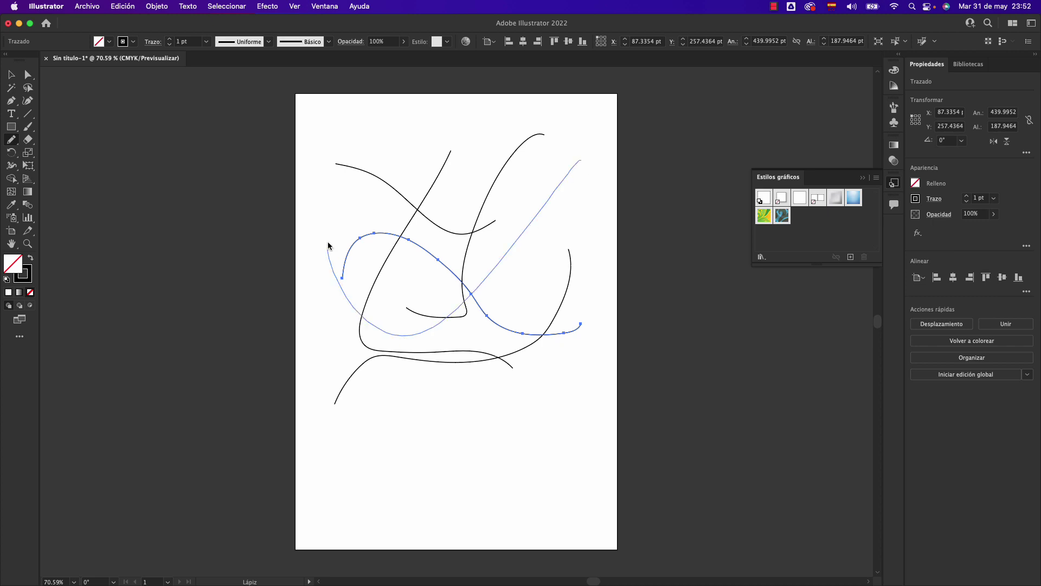
pyautogui.moveTo(389, 142); pyautogui.dragTo(588, 249)
pyautogui.moveTo(361, 438); pyautogui.dragTo(550, 437)
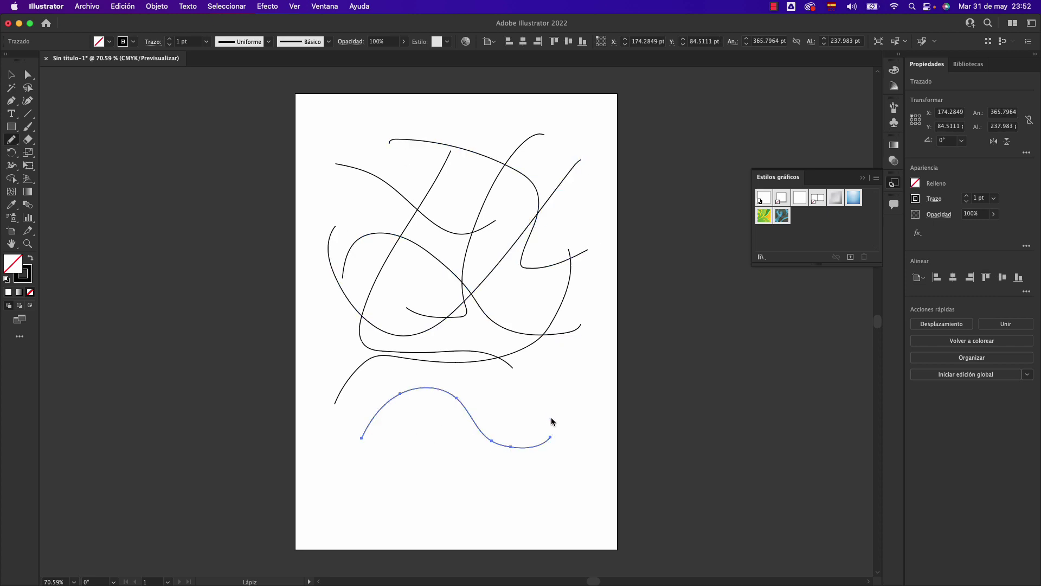
pyautogui.moveTo(534, 376); pyautogui.dragTo(392, 541)
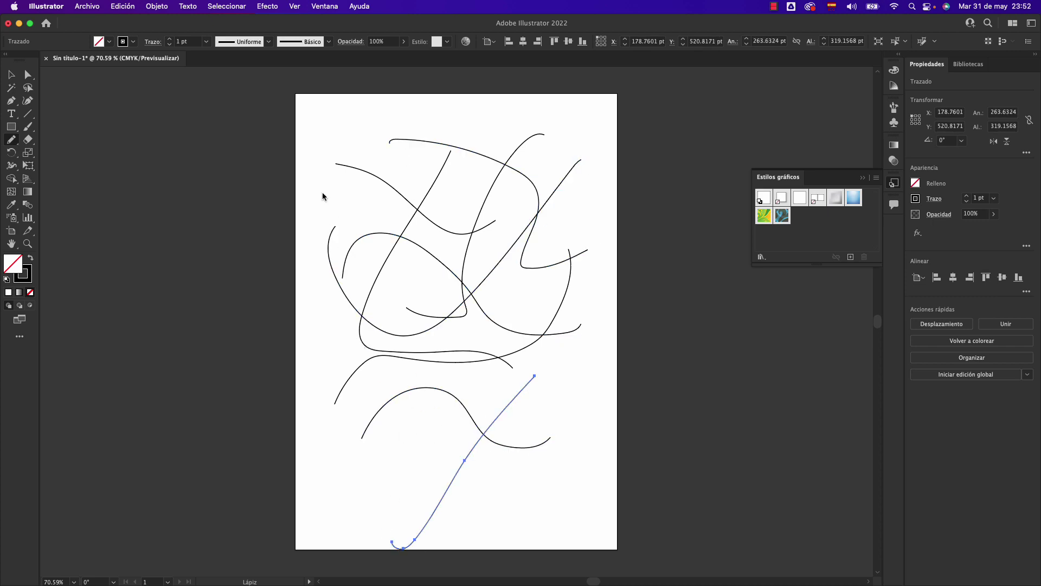
pyautogui.moveTo(320, 193)
pyautogui.mouseDown()
pyautogui.moveTo(390, 270)
pyautogui.moveTo(417, 346)
pyautogui.mouseUp()
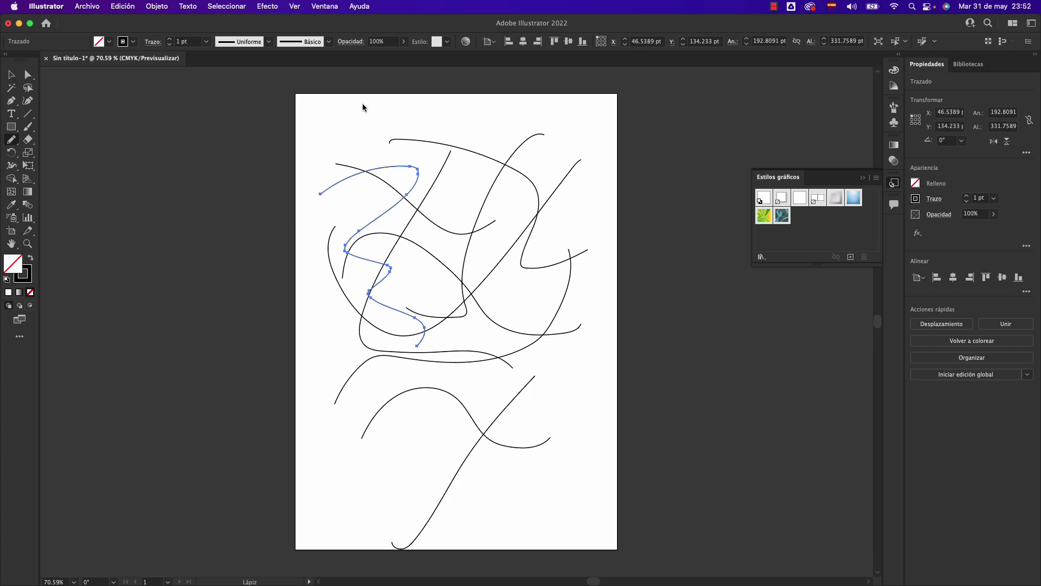
pyautogui.moveTo(362, 103); pyautogui.dragTo(548, 258)
pyautogui.moveTo(350, 448)
pyautogui.mouseDown()
pyautogui.moveTo(368, 422)
pyautogui.moveTo(572, 465)
pyautogui.mouseUp()
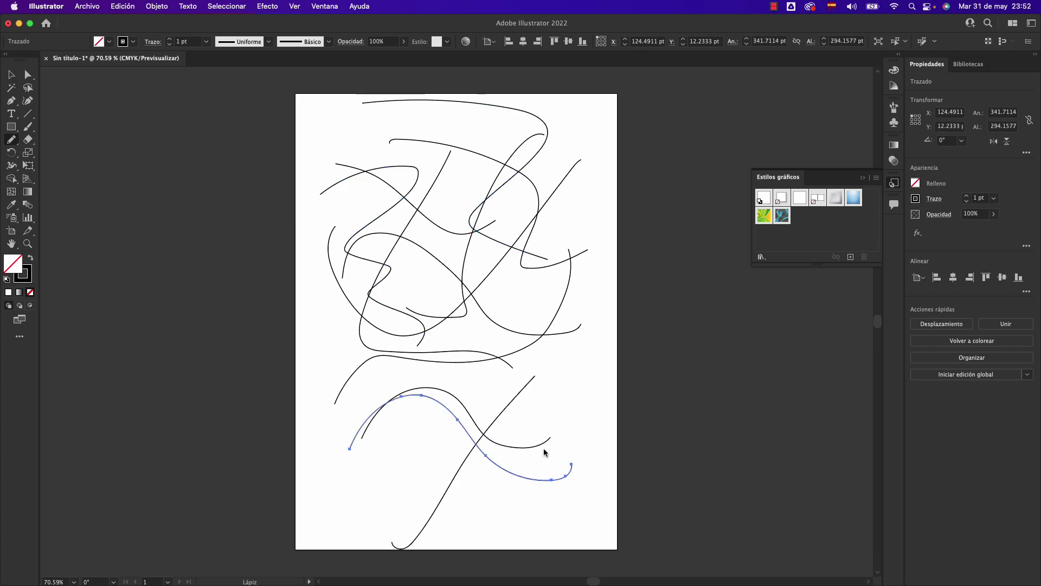
pyautogui.moveTo(539, 400); pyautogui.dragTo(367, 491)
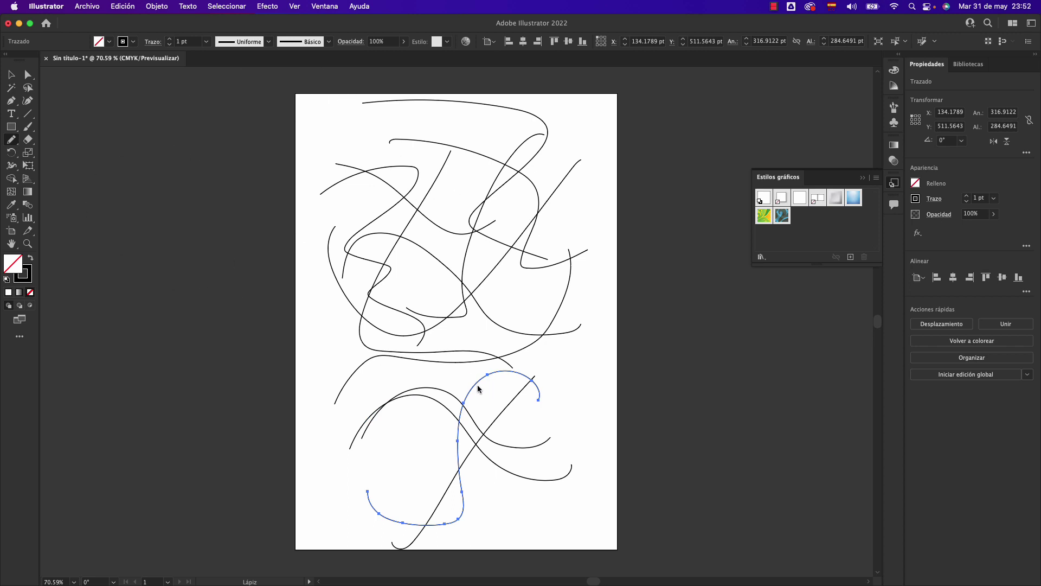
# - Make the S-curve's stroke red at 8 pt and draw two more thick red curves
pyautogui.click(132, 41)
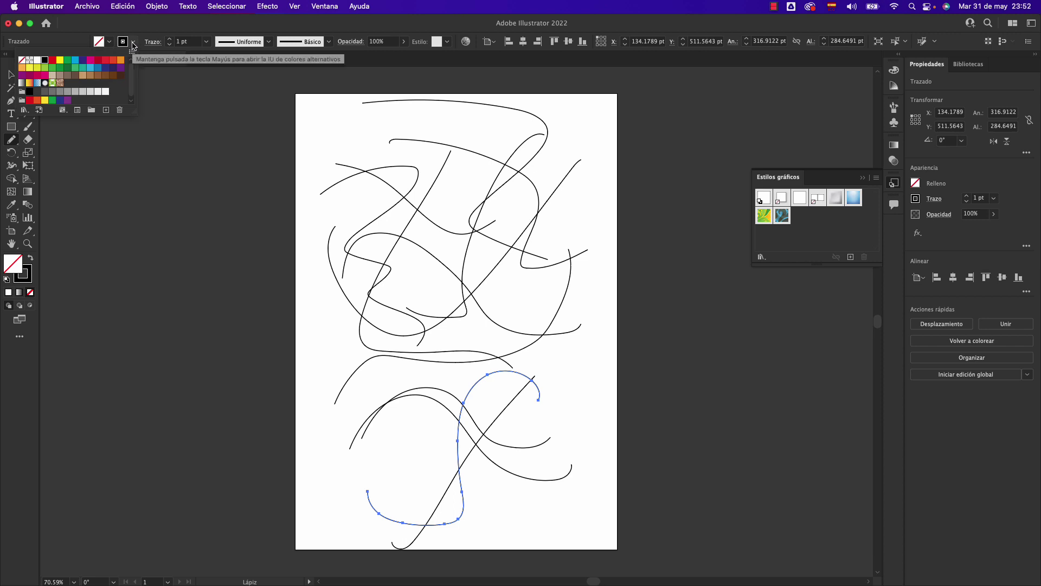
pyautogui.click(53, 60)
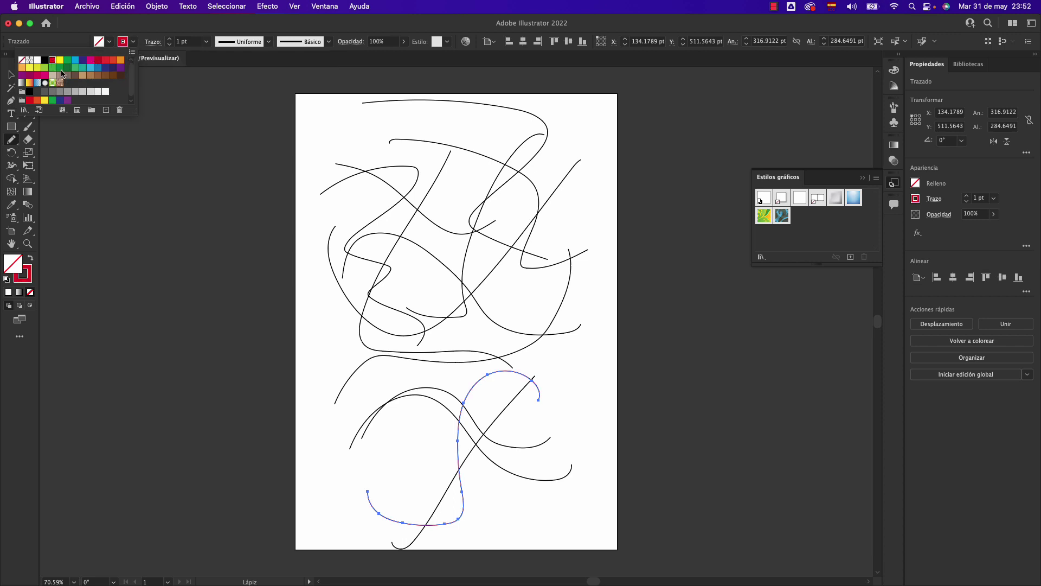
pyautogui.click(170, 39)
pyautogui.click(169, 38)
pyautogui.click(169, 39)
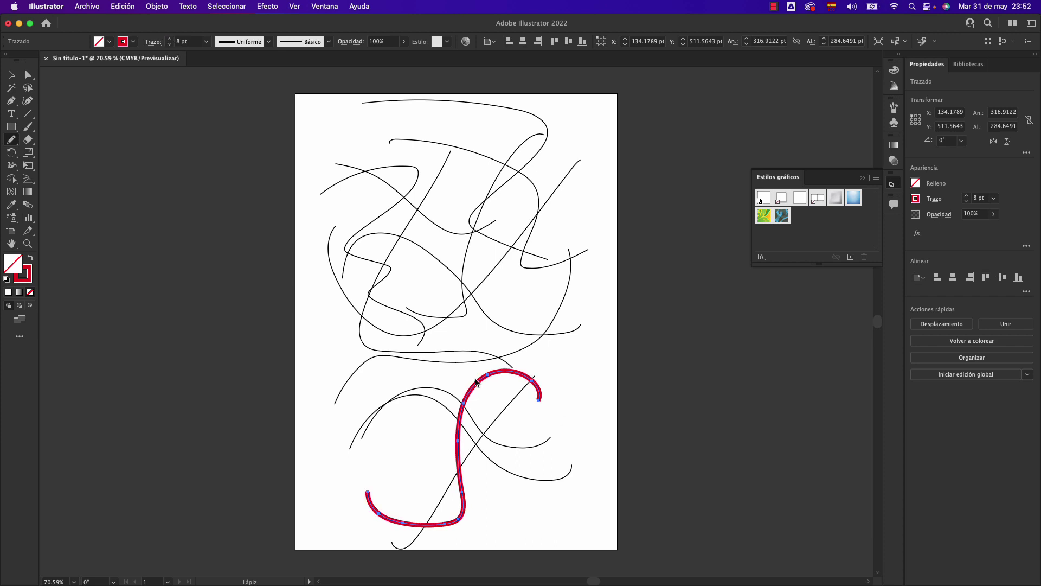
pyautogui.moveTo(306, 217); pyautogui.dragTo(523, 283)
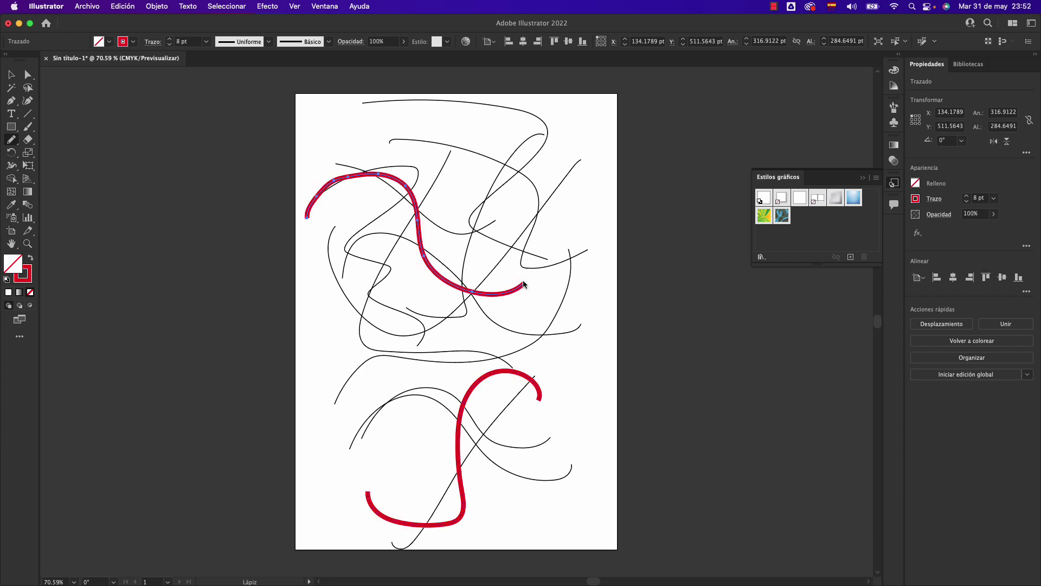
pyautogui.moveTo(523, 135); pyautogui.dragTo(371, 347)
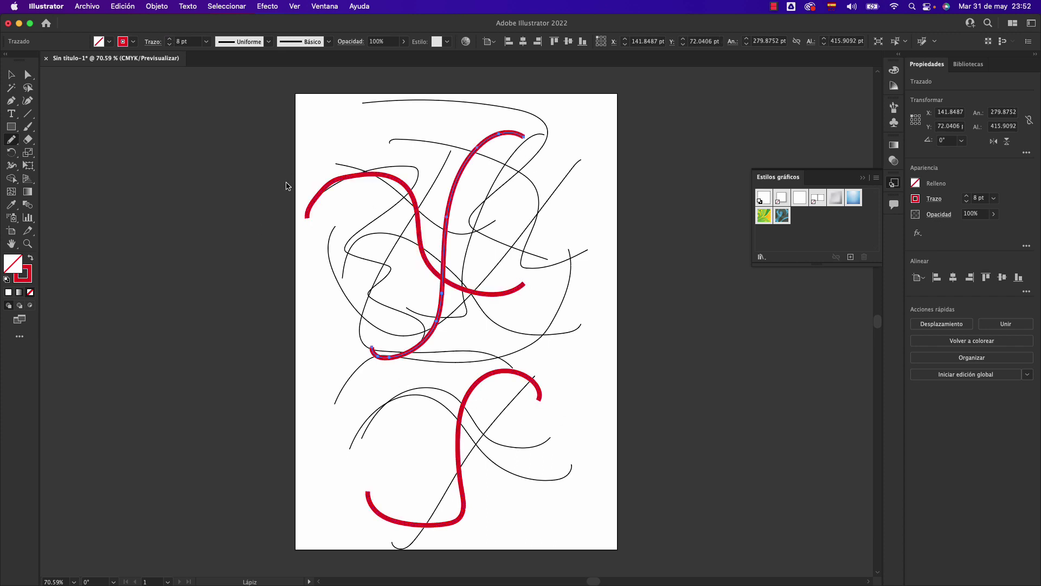
# - Try a green fill on the newest curve, then set the fill back to None
pyautogui.click(110, 42)
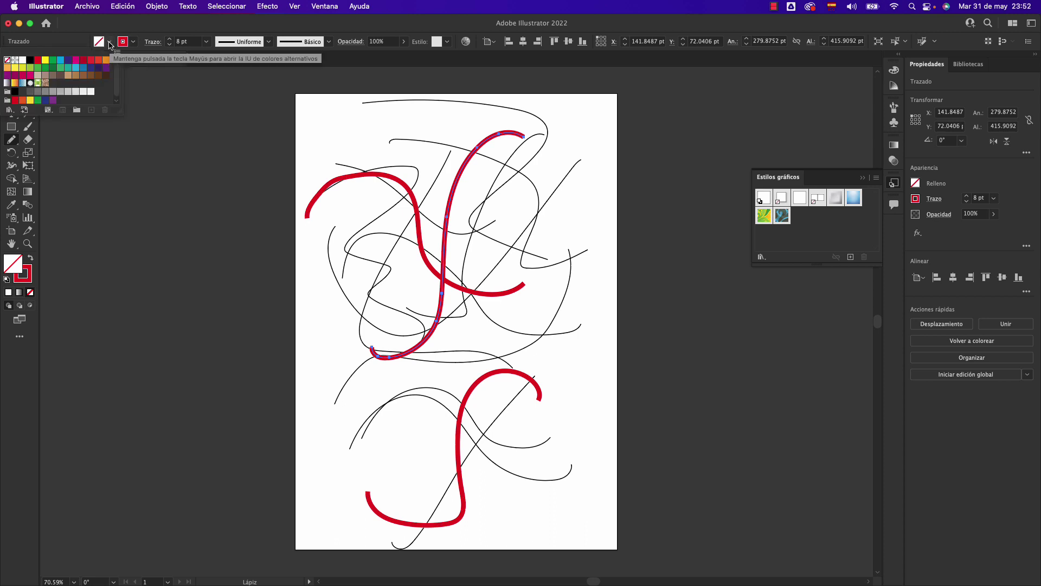
pyautogui.click(53, 60)
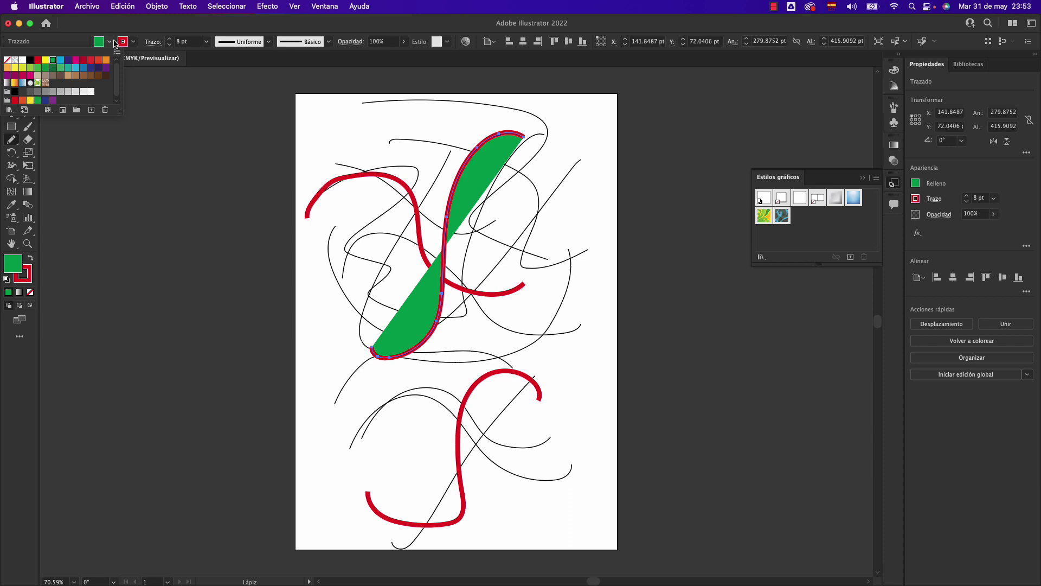
pyautogui.click(7, 61)
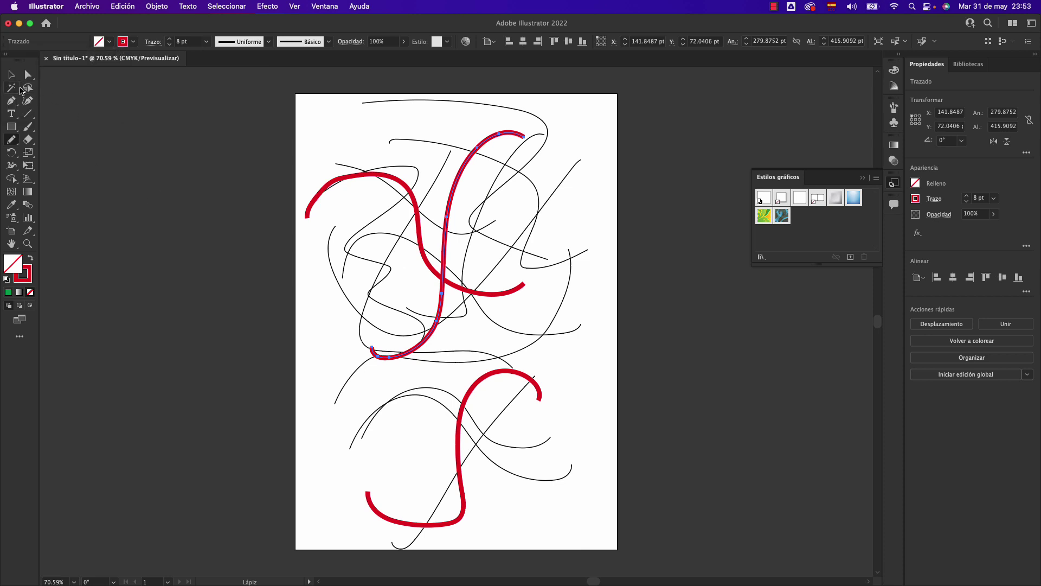
pyautogui.click(10, 76)
# - Delete every curve and set the Pencil fidelity fully to Precisión
pyautogui.moveTo(301, 69); pyautogui.dragTo(560, 524)
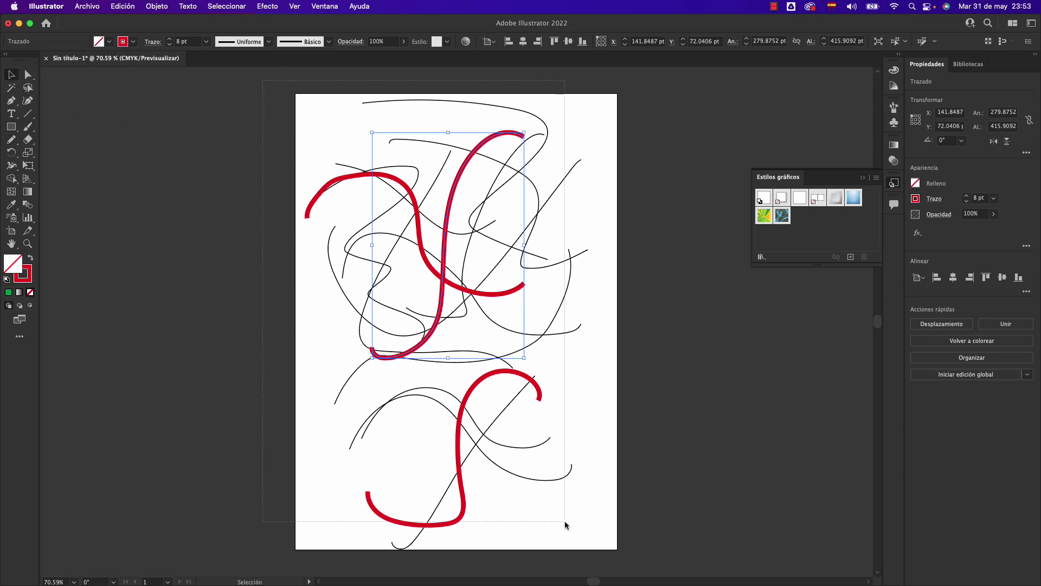
pyautogui.press('Delete')
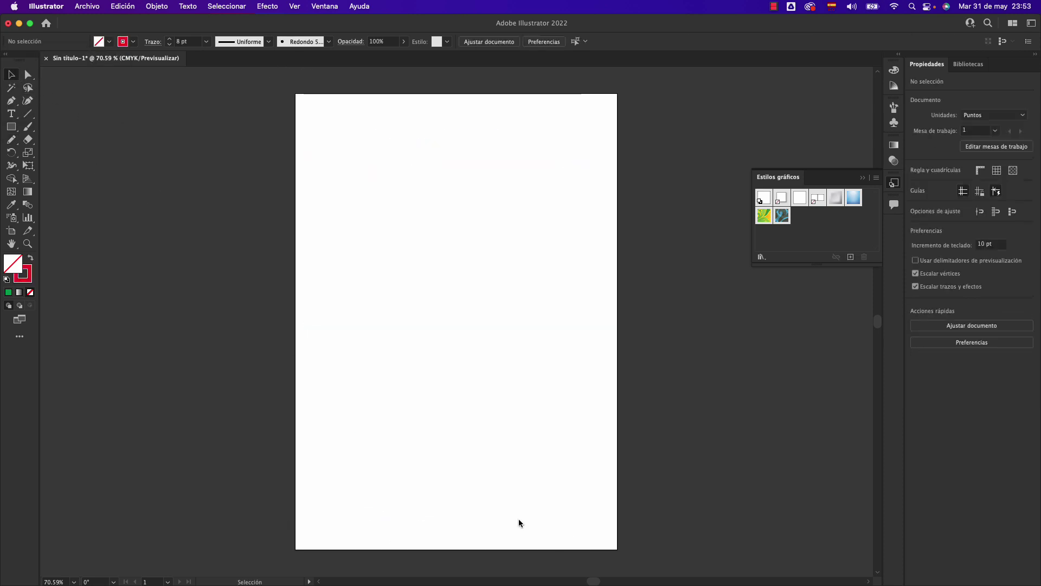
pyautogui.doubleClick(12, 140)
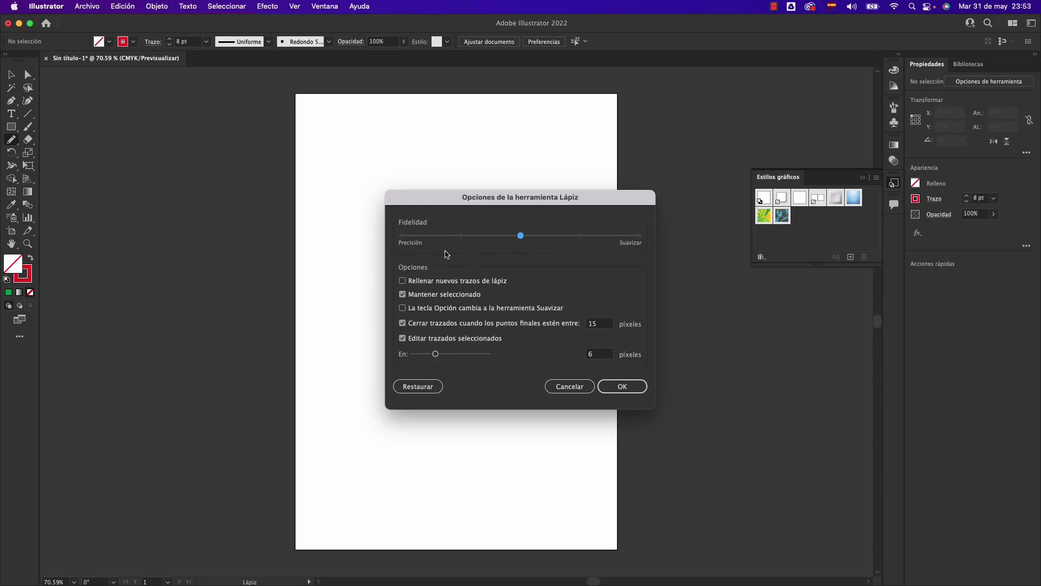
pyautogui.moveTo(532, 198); pyautogui.dragTo(458, 145)
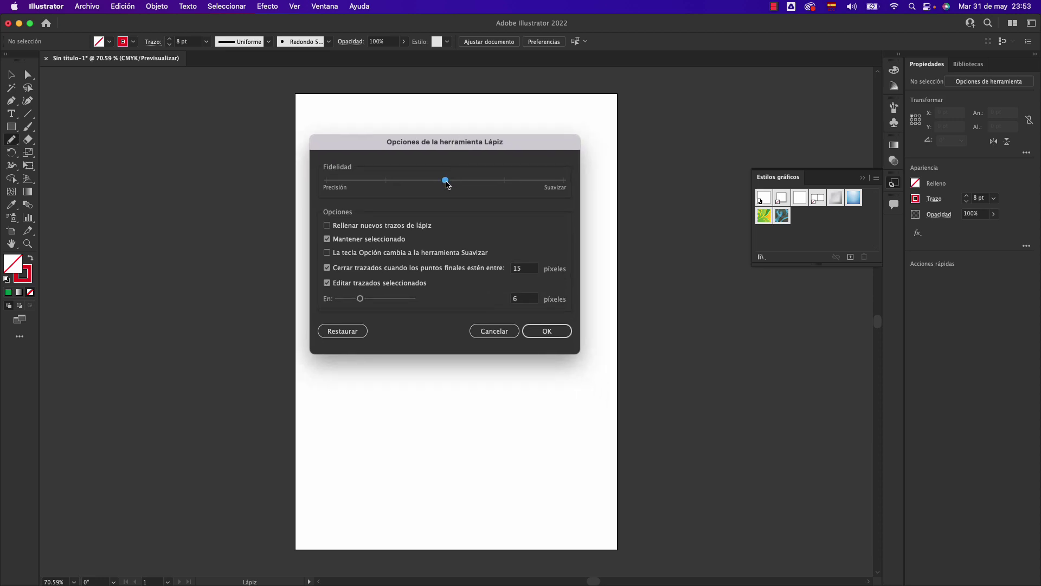
pyautogui.moveTo(448, 185); pyautogui.dragTo(353, 189)
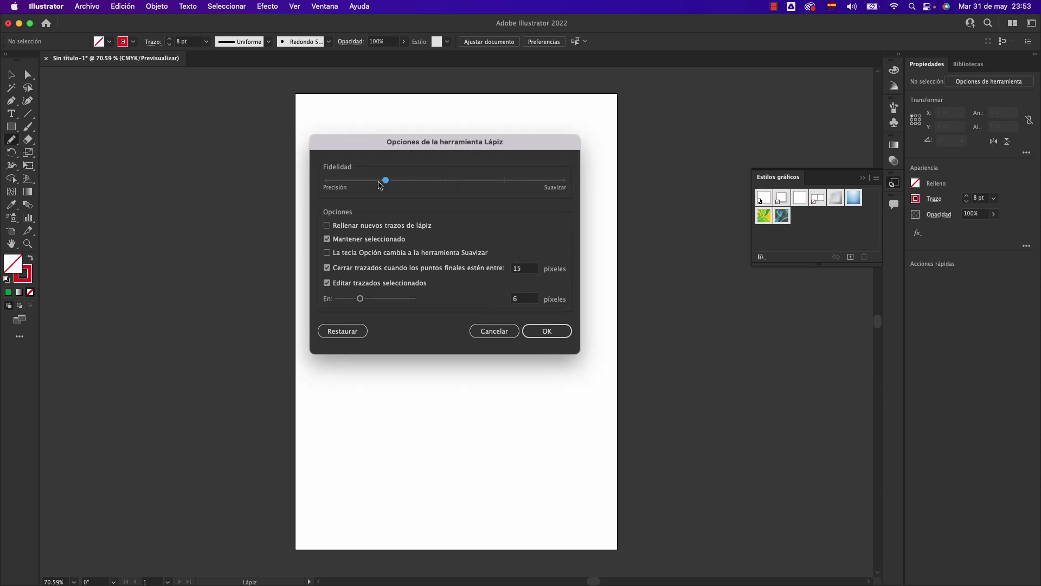
pyautogui.click(547, 335)
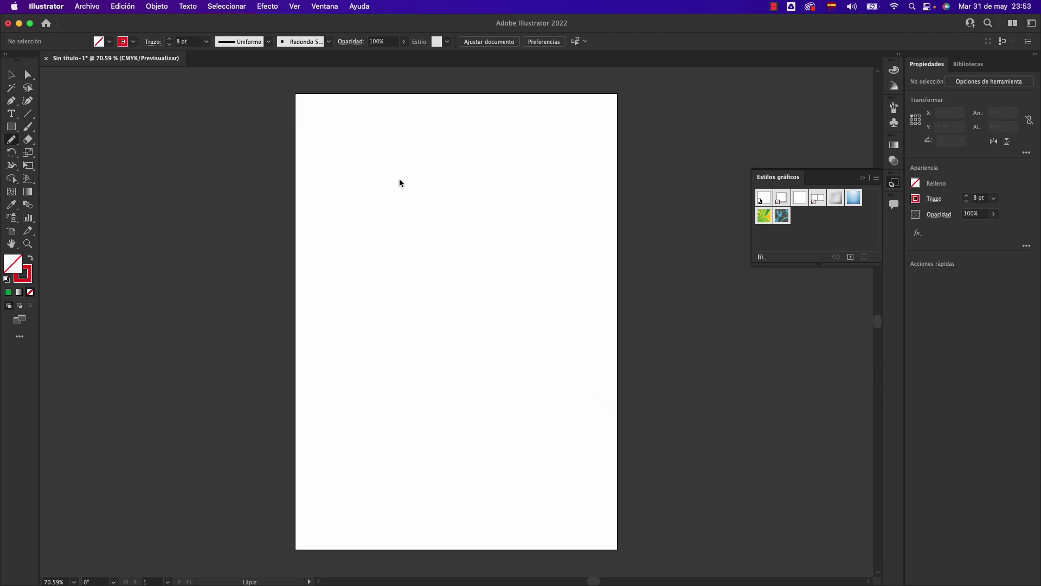
# - Draw four thick red test curves at full Precisión fidelity
pyautogui.moveTo(417, 206); pyautogui.dragTo(486, 297)
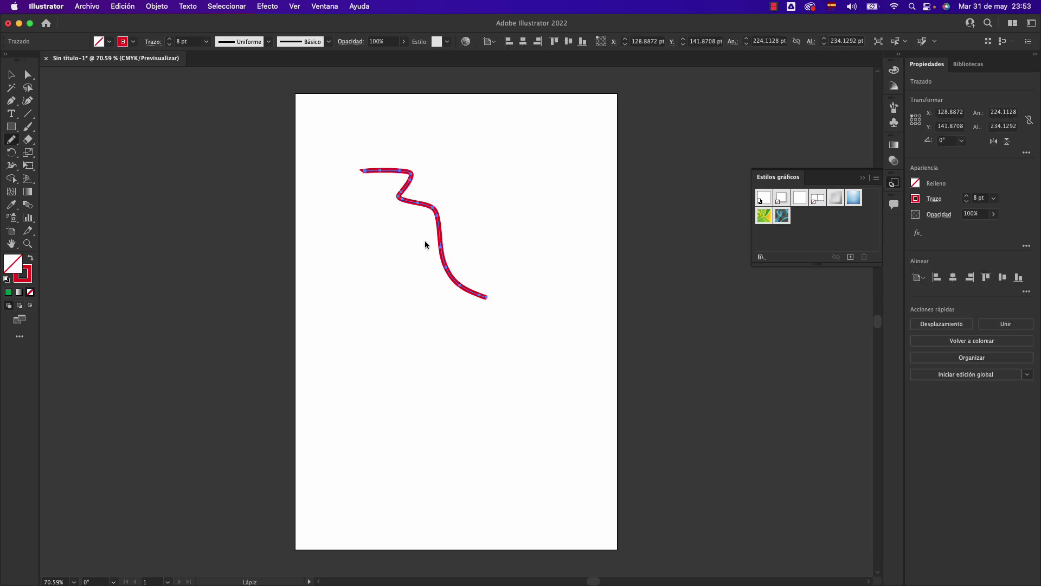
pyautogui.moveTo(397, 269); pyautogui.dragTo(492, 381)
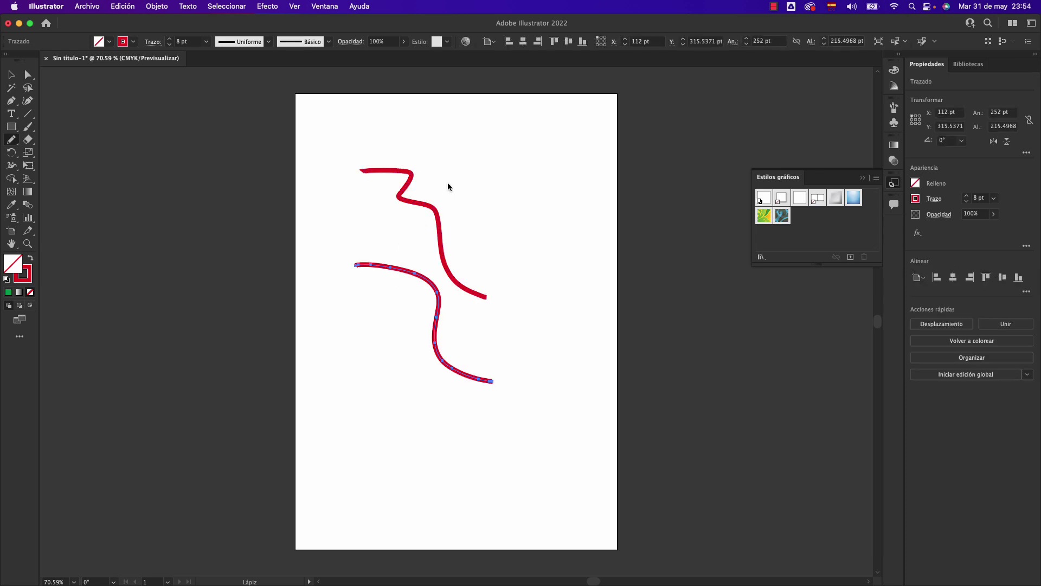
pyautogui.moveTo(447, 182); pyautogui.dragTo(536, 326)
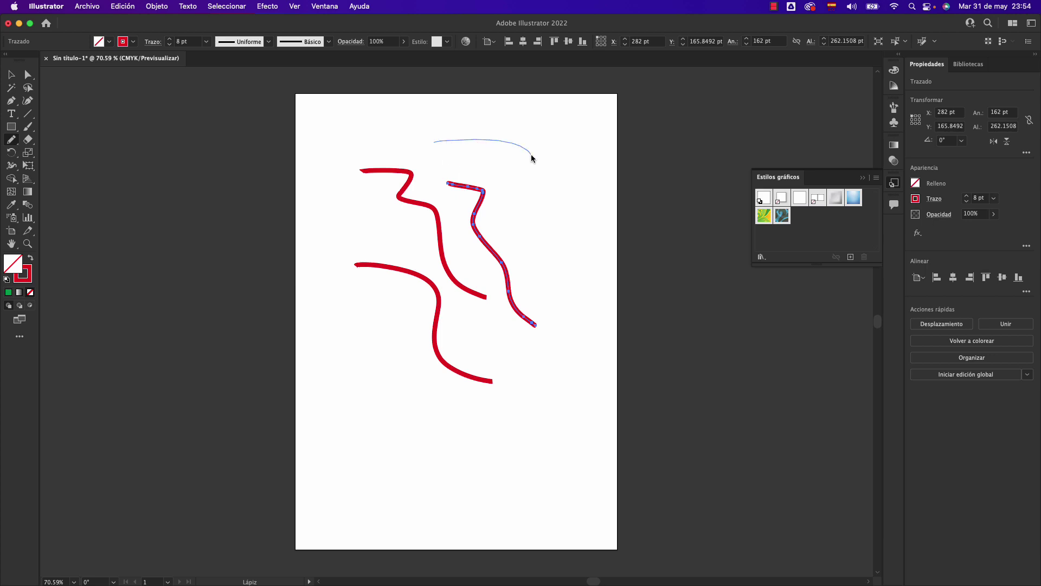
pyautogui.moveTo(531, 158); pyautogui.dragTo(554, 251)
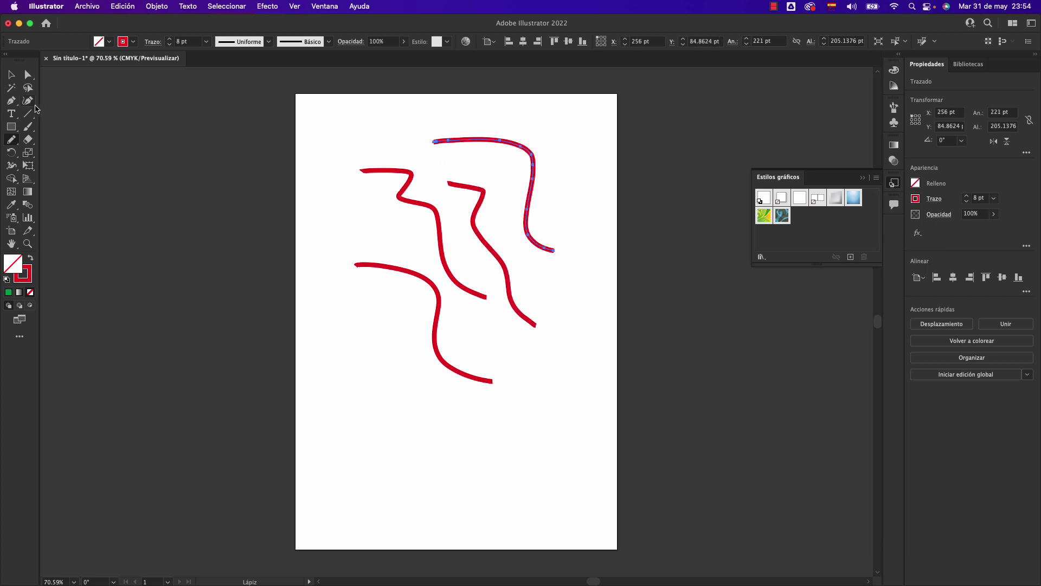
# - Set Pencil fidelity to the Suavizar end and draw five smoother test strokes
pyautogui.doubleClick(11, 141)
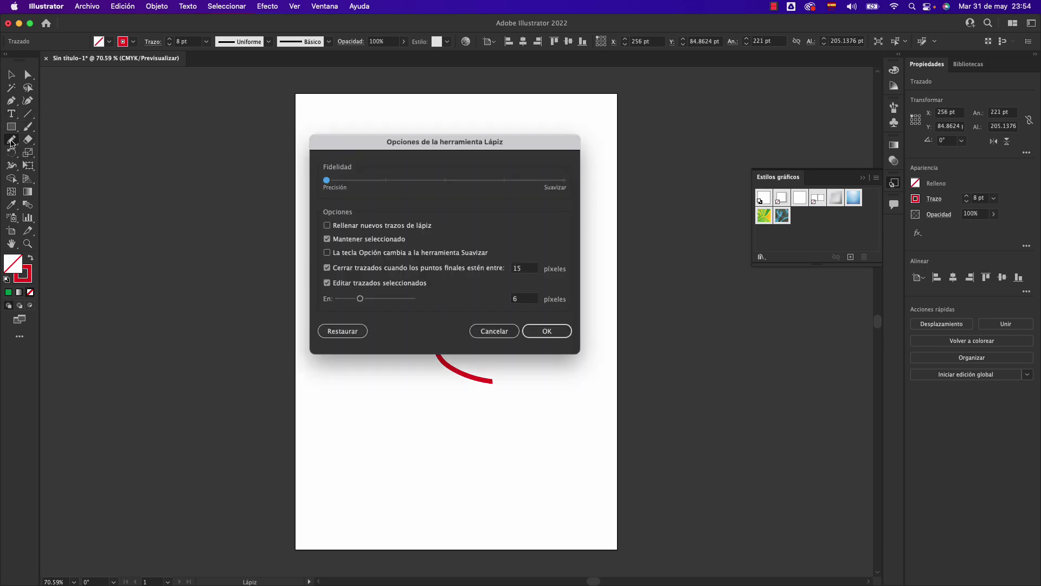
pyautogui.click(562, 184)
pyautogui.click(557, 332)
pyautogui.moveTo(338, 362); pyautogui.dragTo(487, 450)
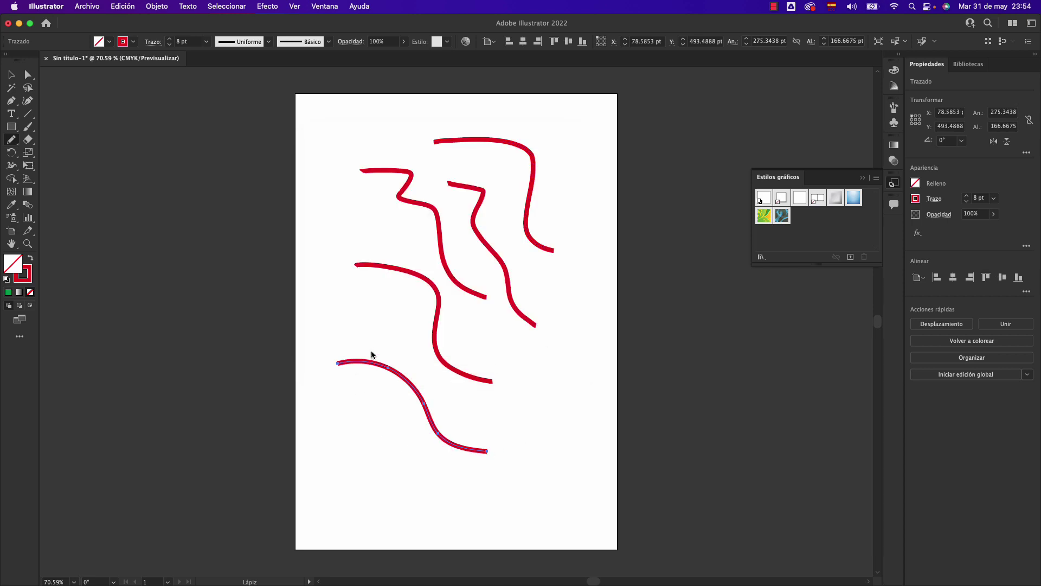
pyautogui.moveTo(367, 341); pyautogui.dragTo(486, 428)
pyautogui.moveTo(348, 322); pyautogui.dragTo(424, 348)
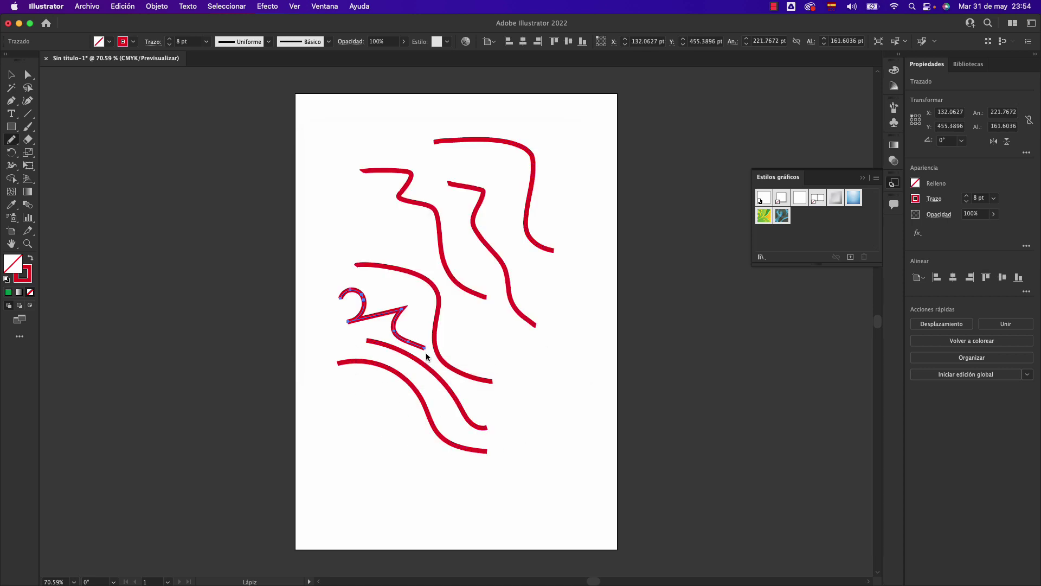
pyautogui.moveTo(333, 211)
pyautogui.mouseDown()
pyautogui.moveTo(335, 235)
pyautogui.moveTo(396, 254)
pyautogui.mouseUp()
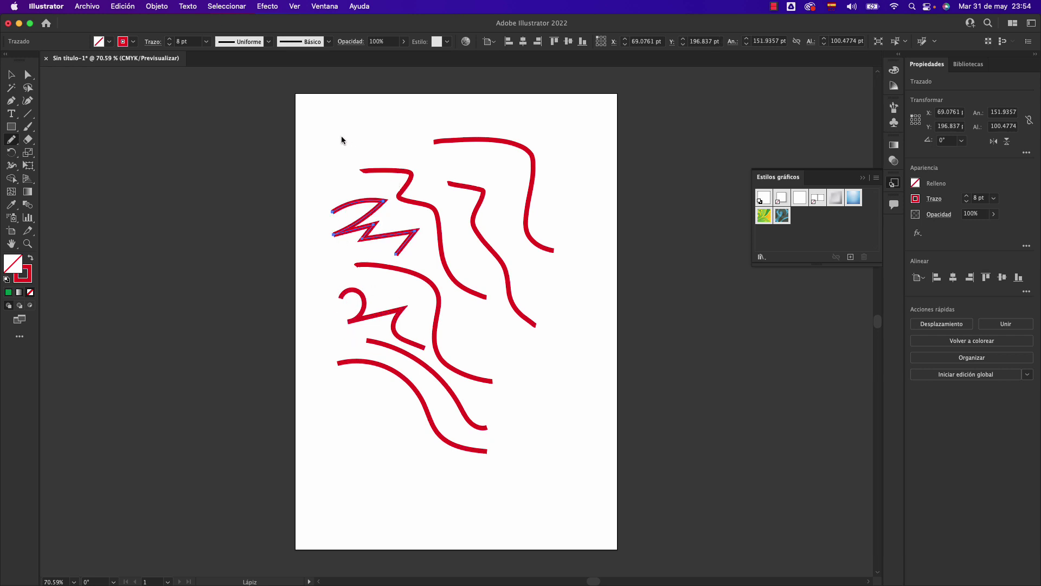
pyautogui.moveTo(332, 132); pyautogui.dragTo(429, 172)
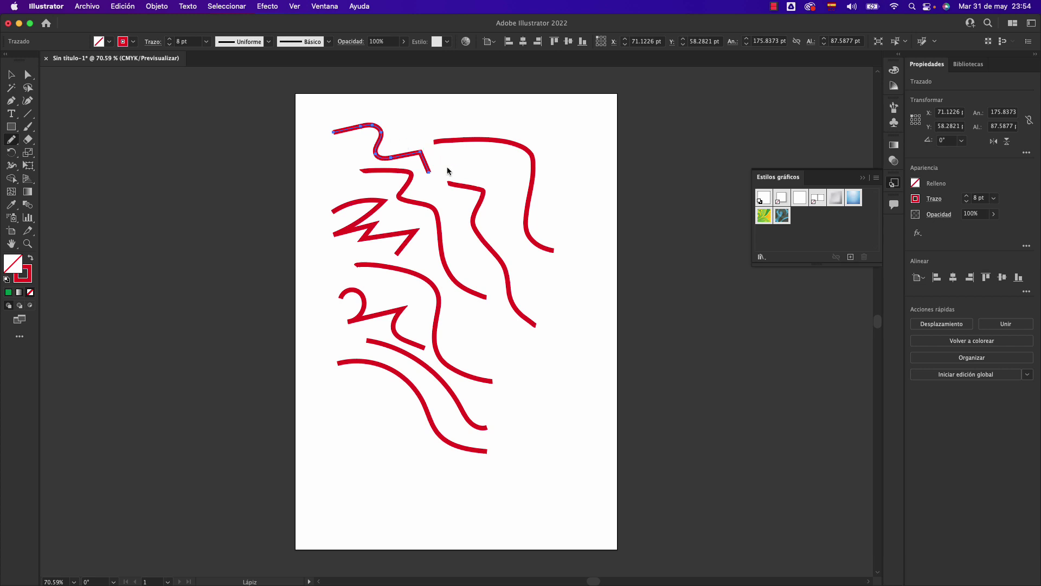
# - Select all the practice strokes and delete them
pyautogui.click(11, 74)
pyautogui.moveTo(299, 106); pyautogui.dragTo(613, 510)
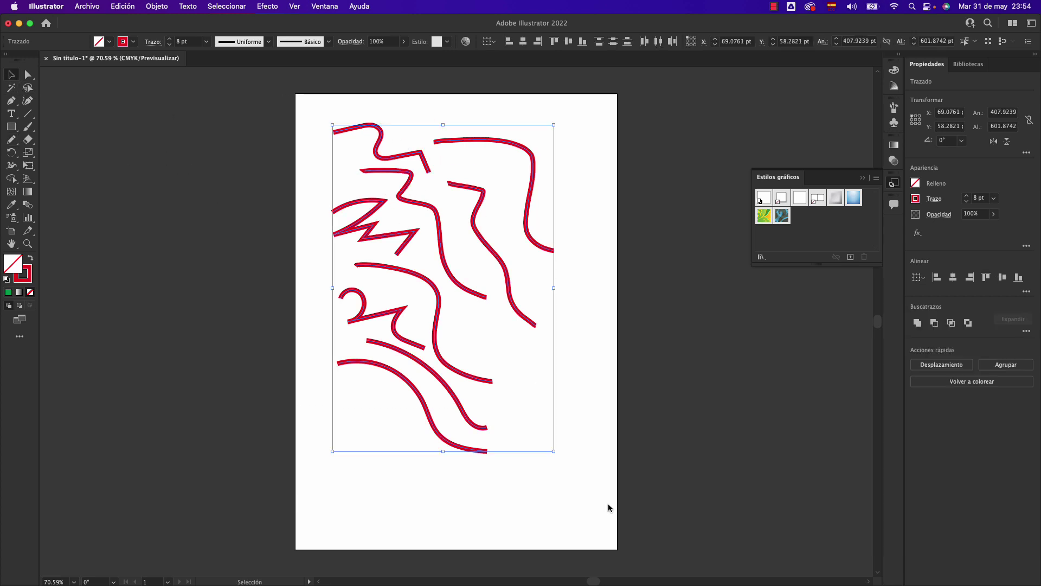
pyautogui.press('Delete')
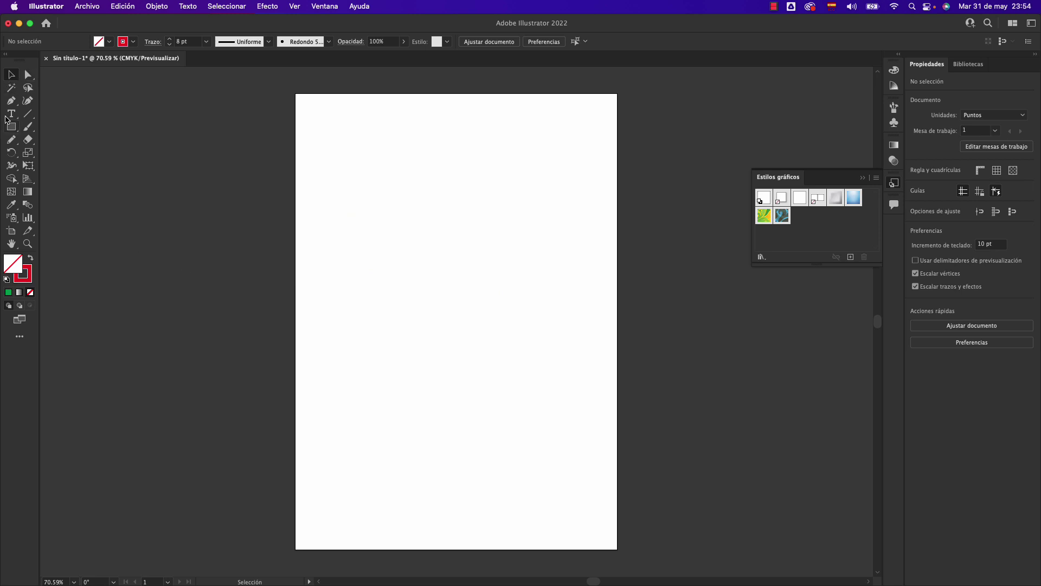
# - Set mid-range fidelity, enable Rellenar nuevos trazos de lápiz, and draw a red-filled shape at upper left
pyautogui.doubleClick(10, 139)
pyautogui.click(445, 181)
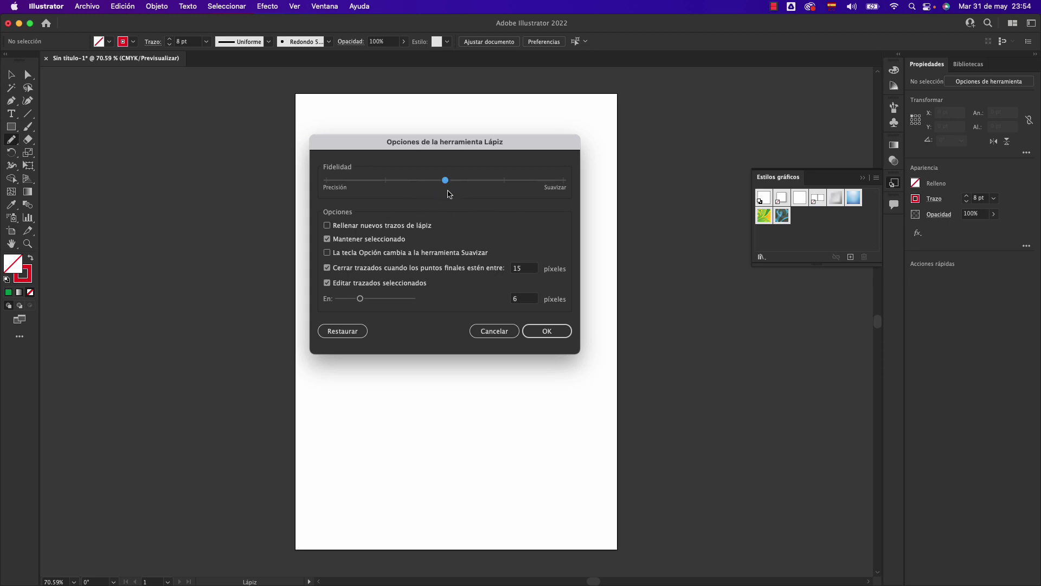
pyautogui.click(357, 227)
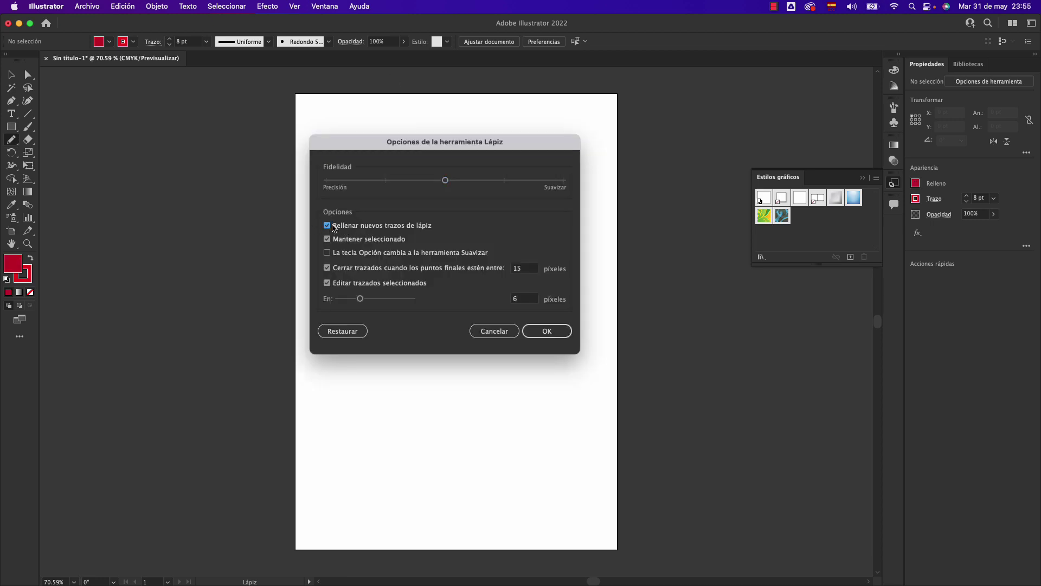
pyautogui.click(552, 332)
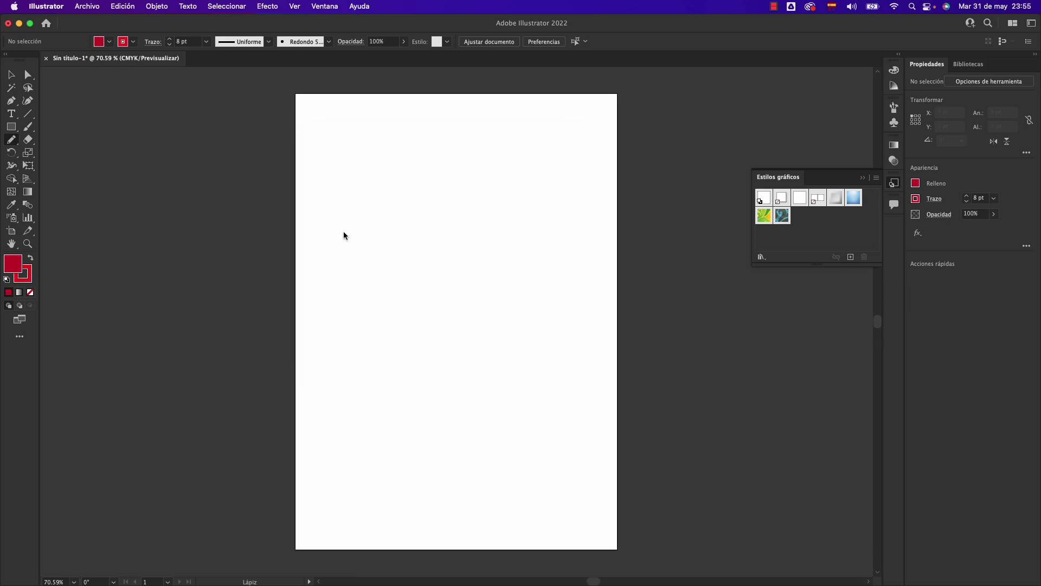
pyautogui.moveTo(344, 232); pyautogui.dragTo(499, 256)
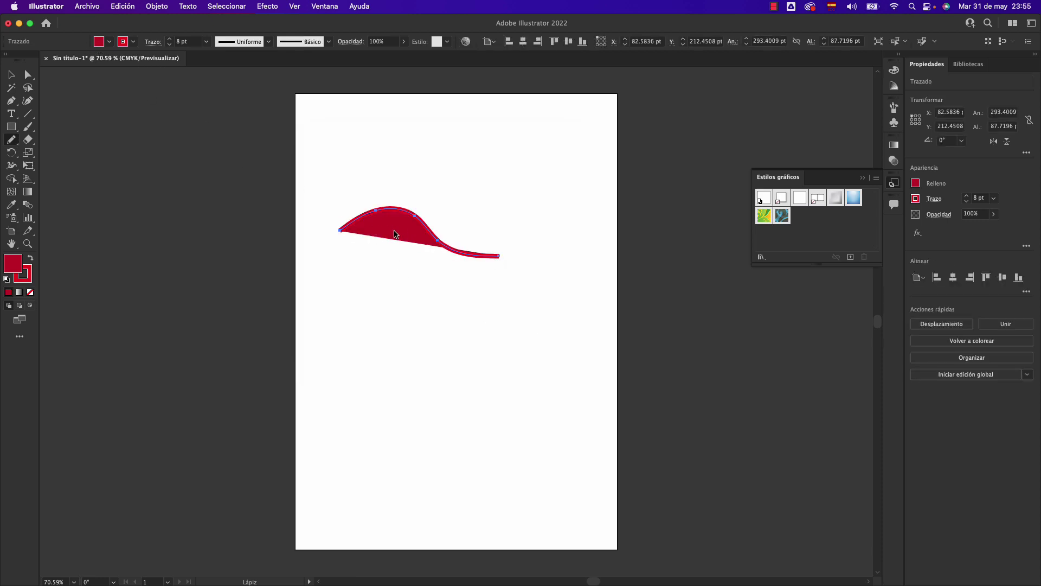
# - Turn off Rellenar nuevos trazos de lápiz and draw an unfilled wavy stroke below the filled shape
pyautogui.doubleClick(11, 140)
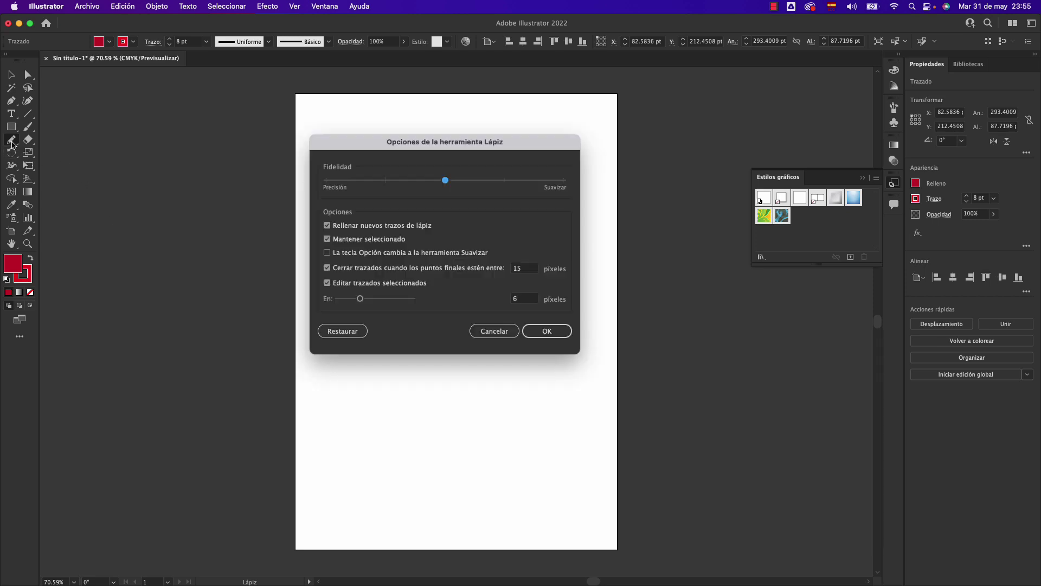
pyautogui.click(327, 225)
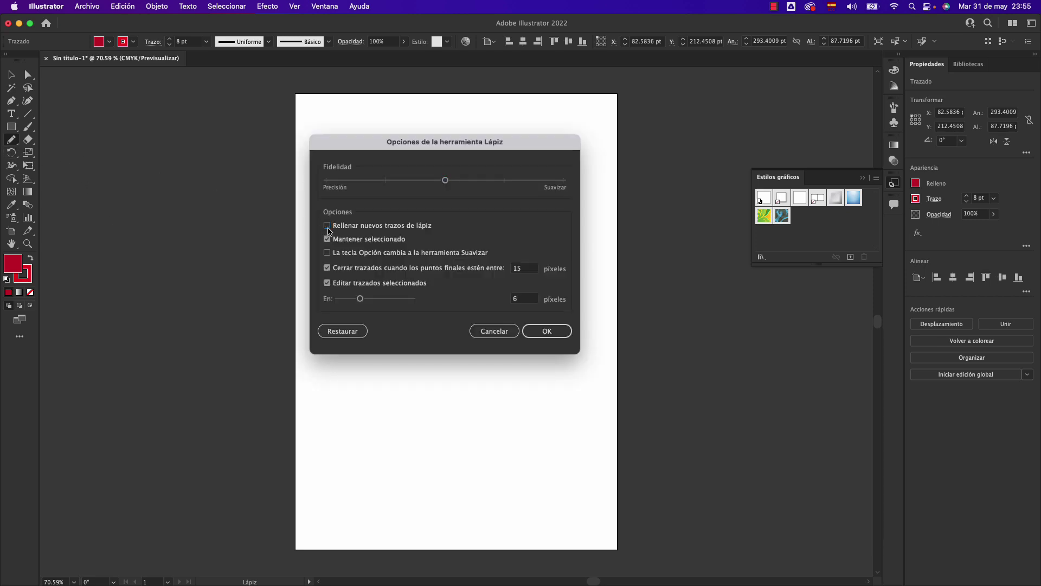
pyautogui.click(540, 331)
pyautogui.moveTo(313, 327); pyautogui.dragTo(467, 362)
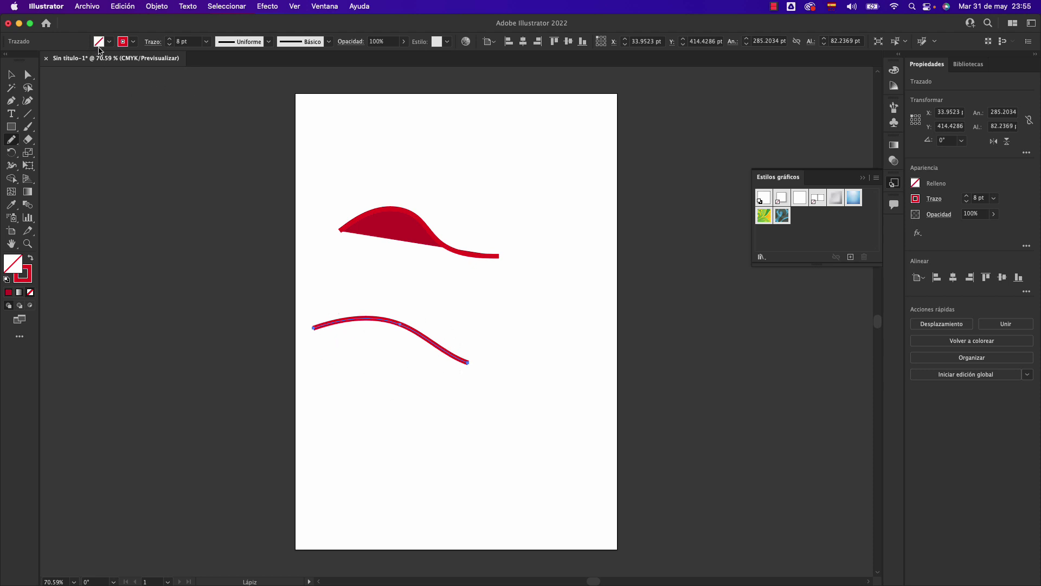
# - Draw two more unfilled red wavy strokes, near the bottom and at middle right
pyautogui.doubleClick(13, 140)
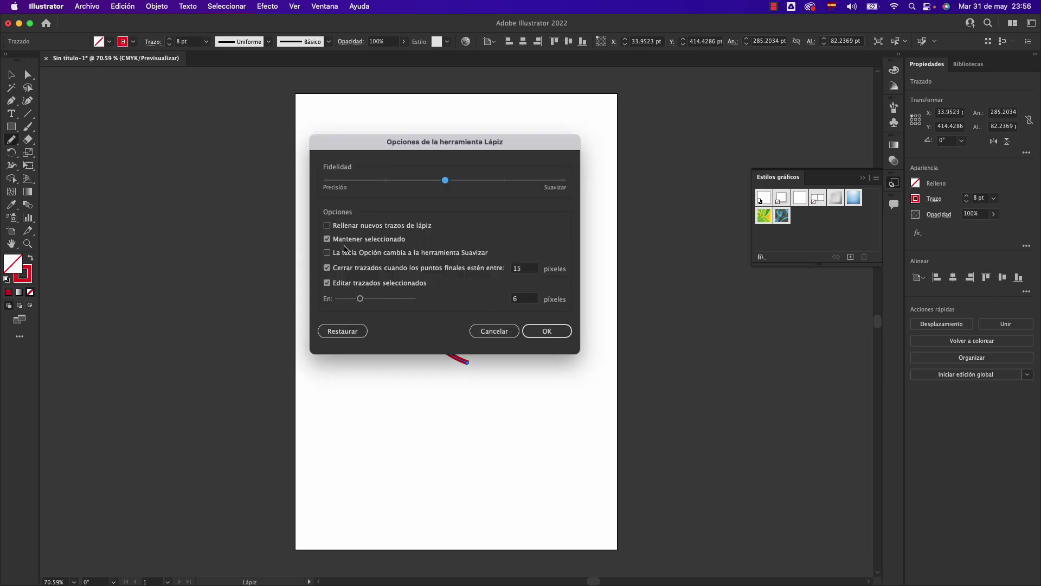
pyautogui.click(549, 331)
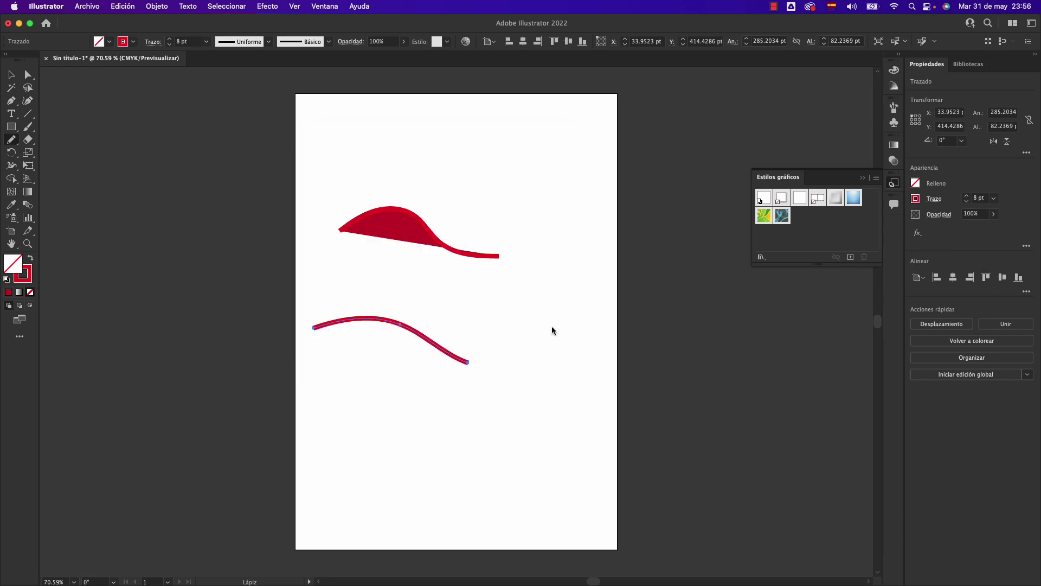
pyautogui.moveTo(369, 456); pyautogui.dragTo(515, 450)
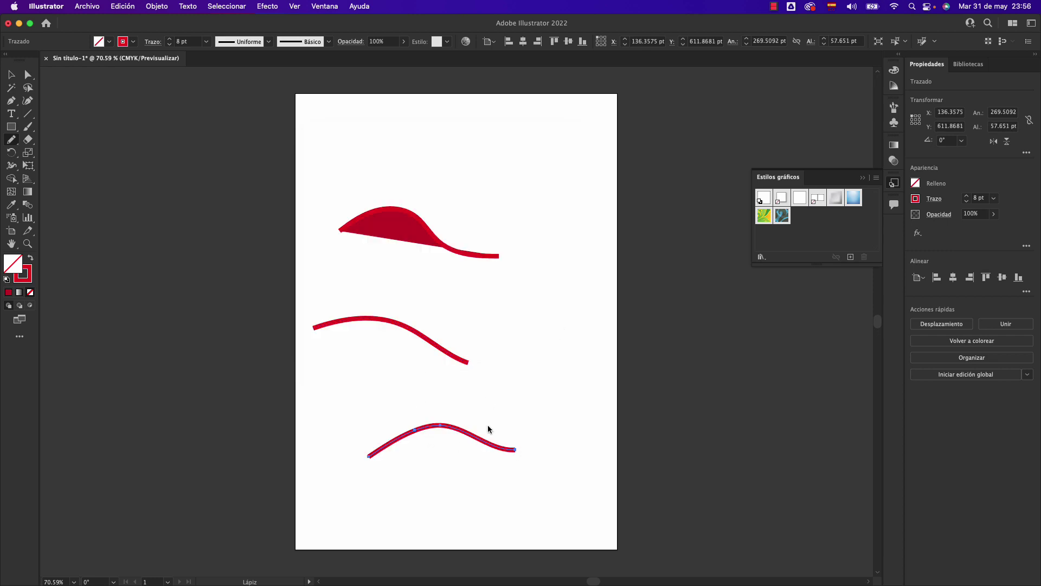
pyautogui.moveTo(433, 322)
pyautogui.mouseDown()
pyautogui.moveTo(495, 306)
pyautogui.moveTo(549, 317)
pyautogui.mouseUp()
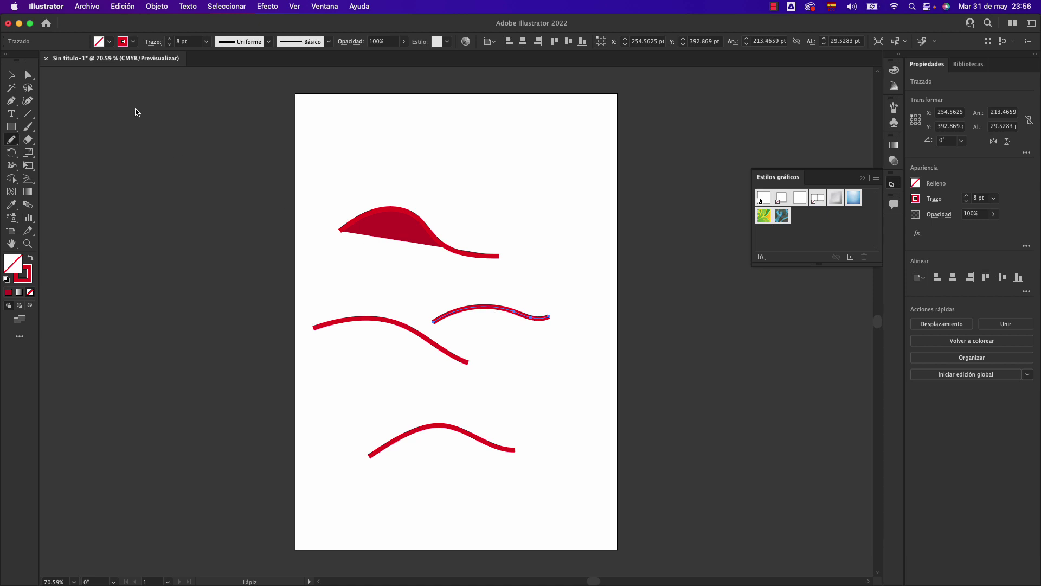
# - Turn off Mantener seleccionado and draw a wavy stroke across the top
pyautogui.doubleClick(15, 142)
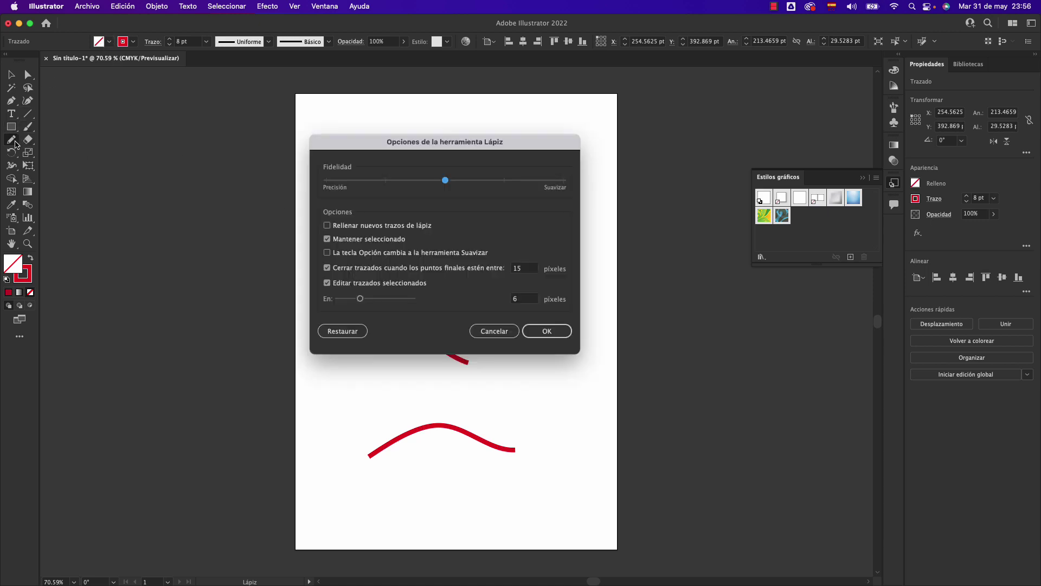
pyautogui.click(327, 239)
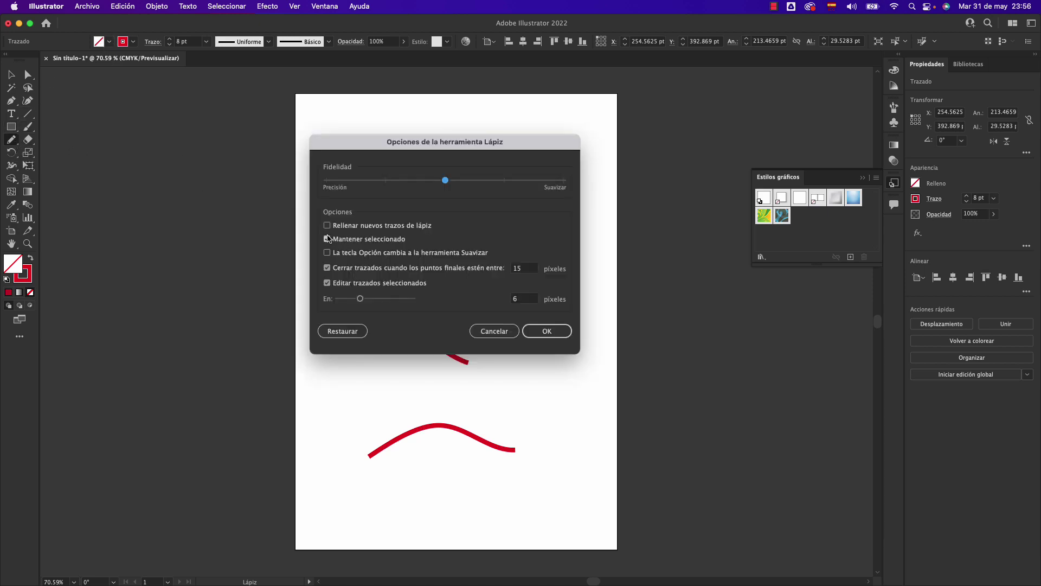
pyautogui.click(548, 331)
pyautogui.moveTo(352, 154); pyautogui.dragTo(518, 187)
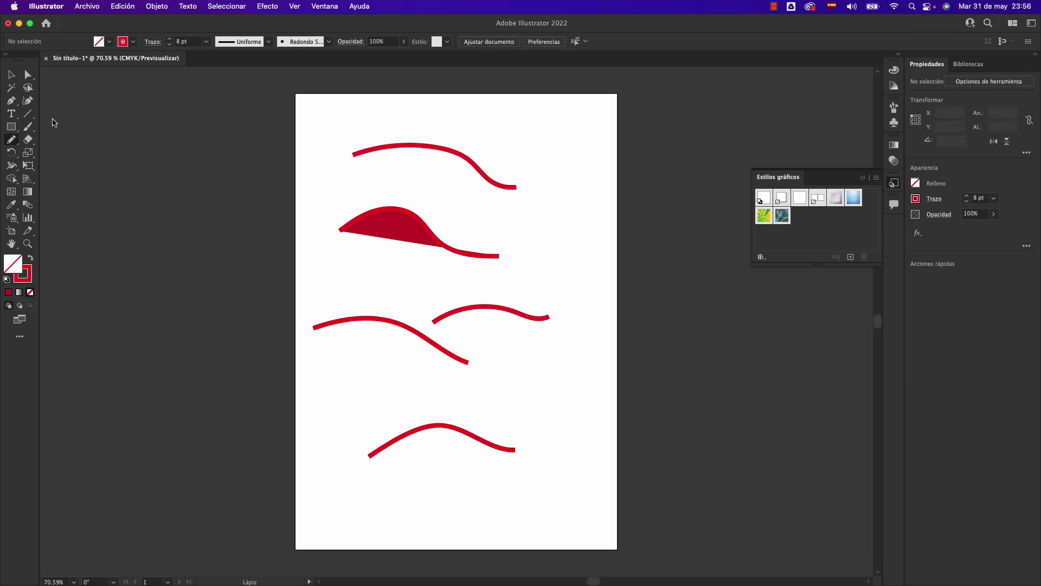
# - Turn Mantener seleccionado back on and marquee-select every stroke on the artboard
pyautogui.doubleClick(11, 142)
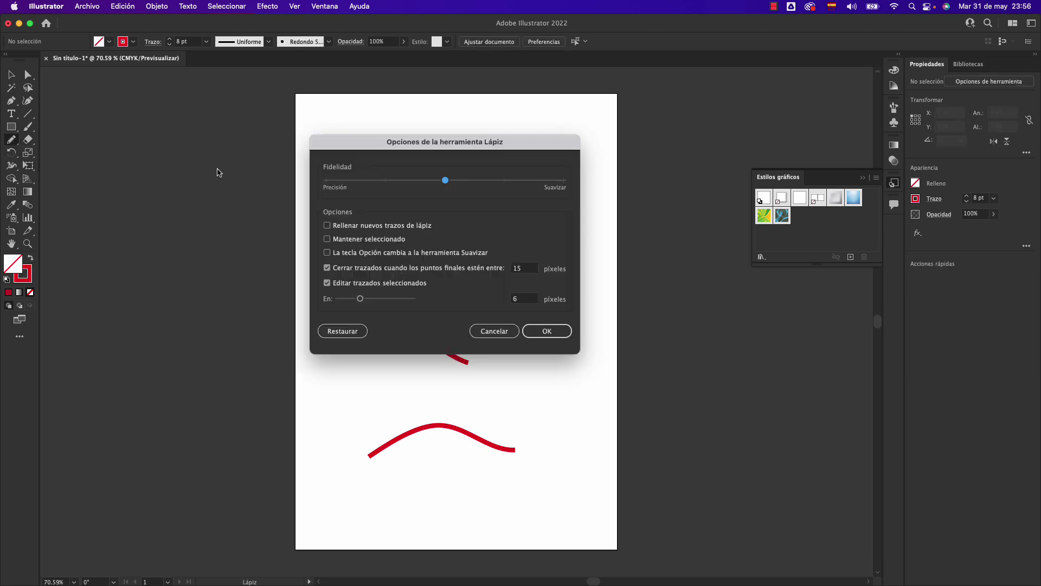
pyautogui.click(327, 239)
pyautogui.click(549, 332)
pyautogui.click(11, 75)
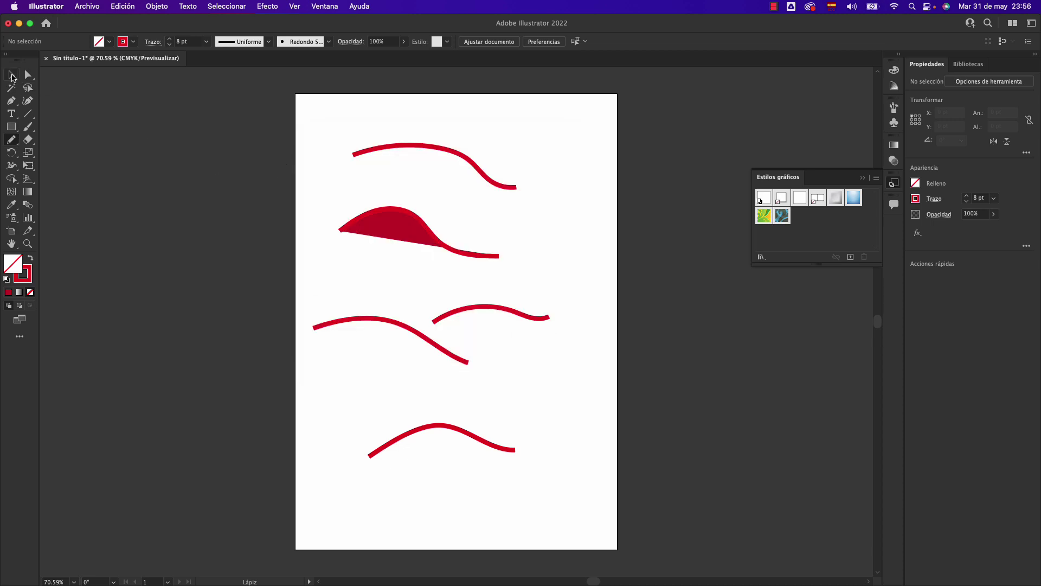
pyautogui.moveTo(294, 111); pyautogui.dragTo(560, 512)
pyautogui.press('Delete')
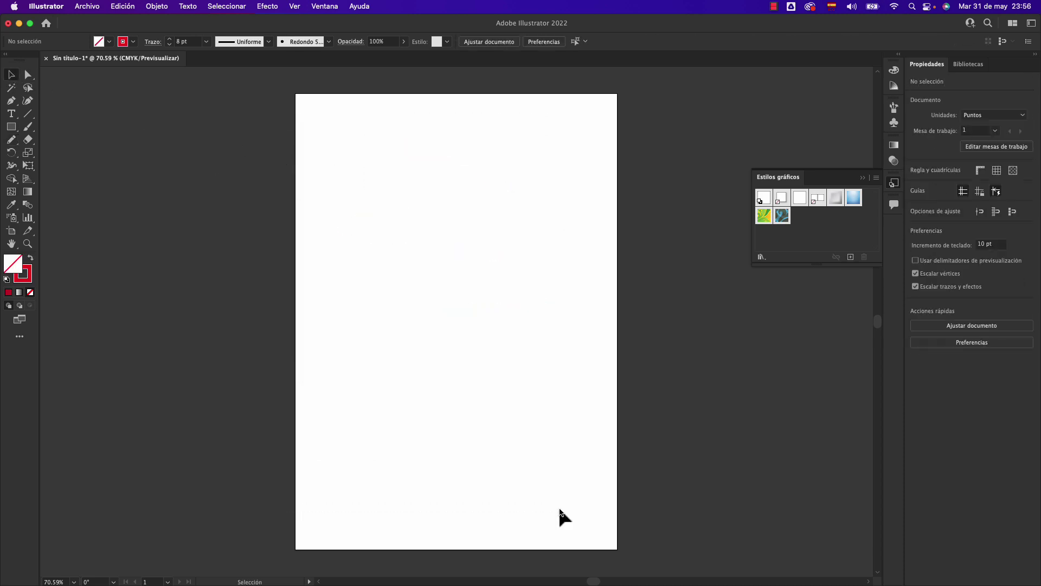
pyautogui.click(11, 139)
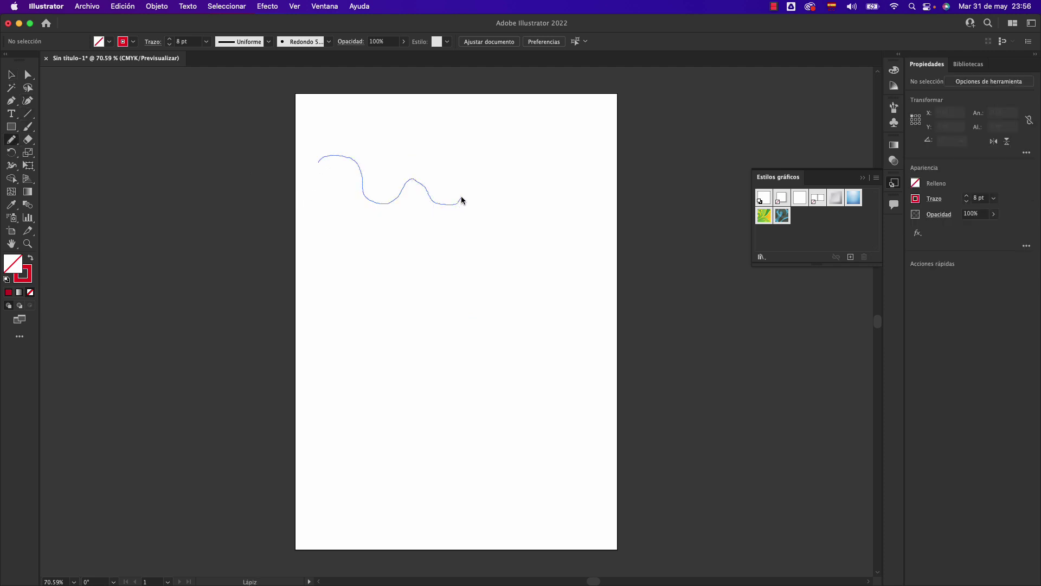
pyautogui.moveTo(463, 195); pyautogui.dragTo(478, 186)
pyautogui.moveTo(479, 189)
pyautogui.mouseDown()
pyautogui.moveTo(528, 221)
pyautogui.moveTo(539, 198)
pyautogui.moveTo(497, 167)
pyautogui.moveTo(519, 165)
pyautogui.moveTo(549, 209)
pyautogui.mouseUp()
pyautogui.moveTo(469, 256); pyautogui.dragTo(362, 278)
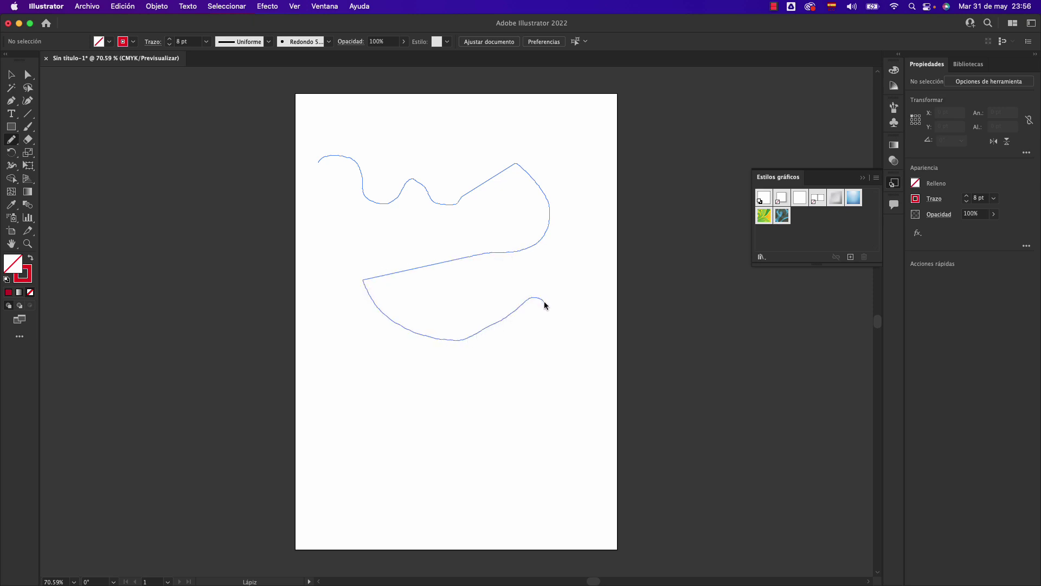
pyautogui.moveTo(544, 301); pyautogui.dragTo(544, 301)
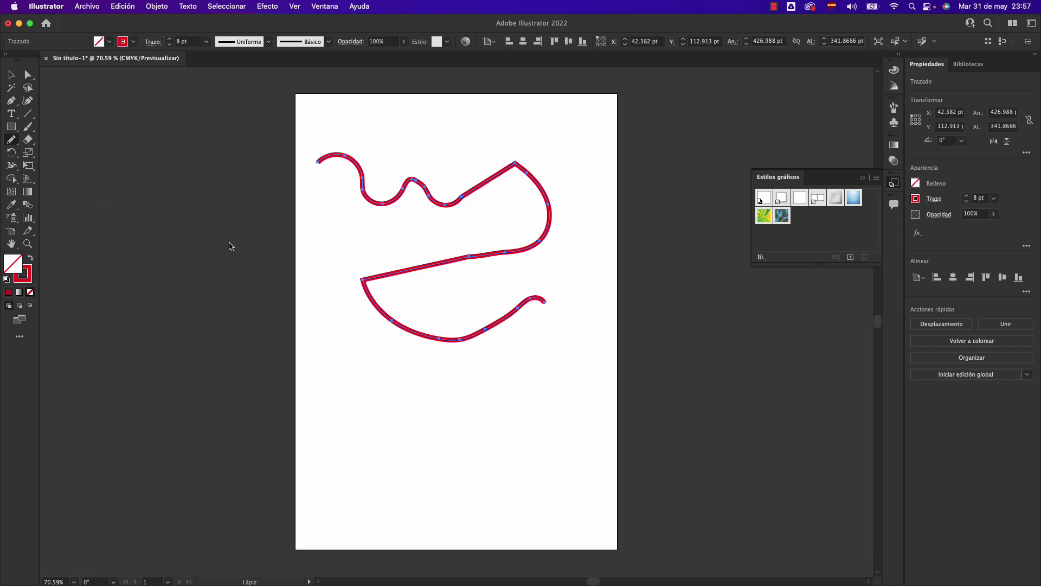
pyautogui.press('Delete')
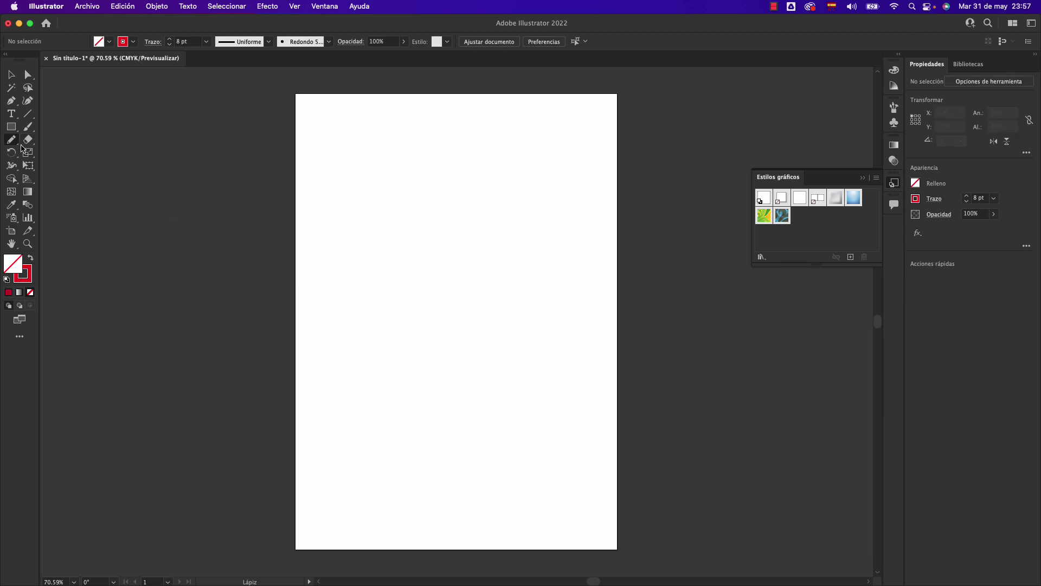
# - Draw a red 8 pt freehand circle near the centre, ending at its start so it closes
pyautogui.doubleClick(11, 141)
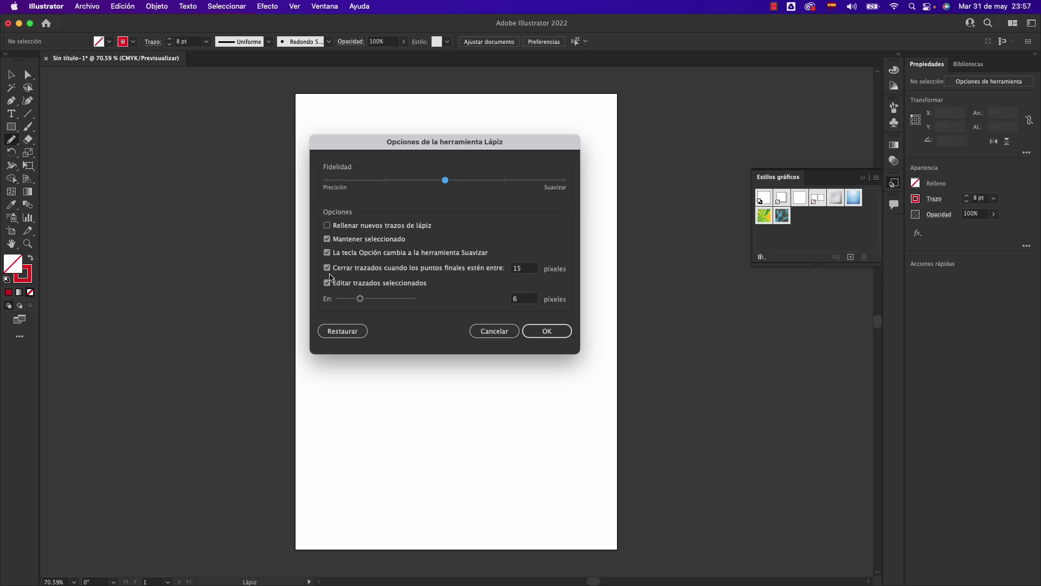
pyautogui.click(547, 332)
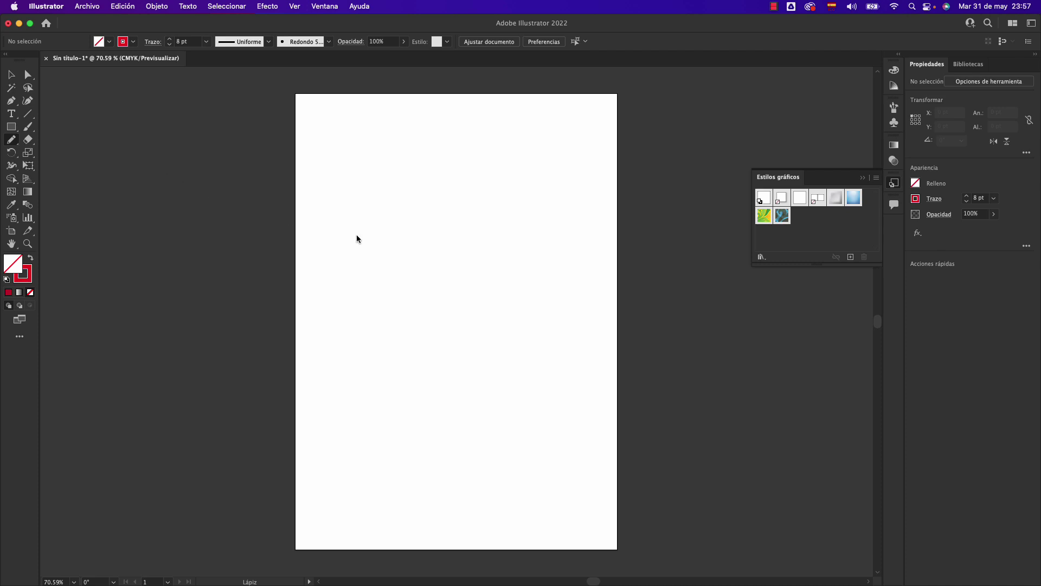
pyautogui.moveTo(490, 215); pyautogui.dragTo(431, 328)
pyautogui.moveTo(396, 226); pyautogui.dragTo(403, 209)
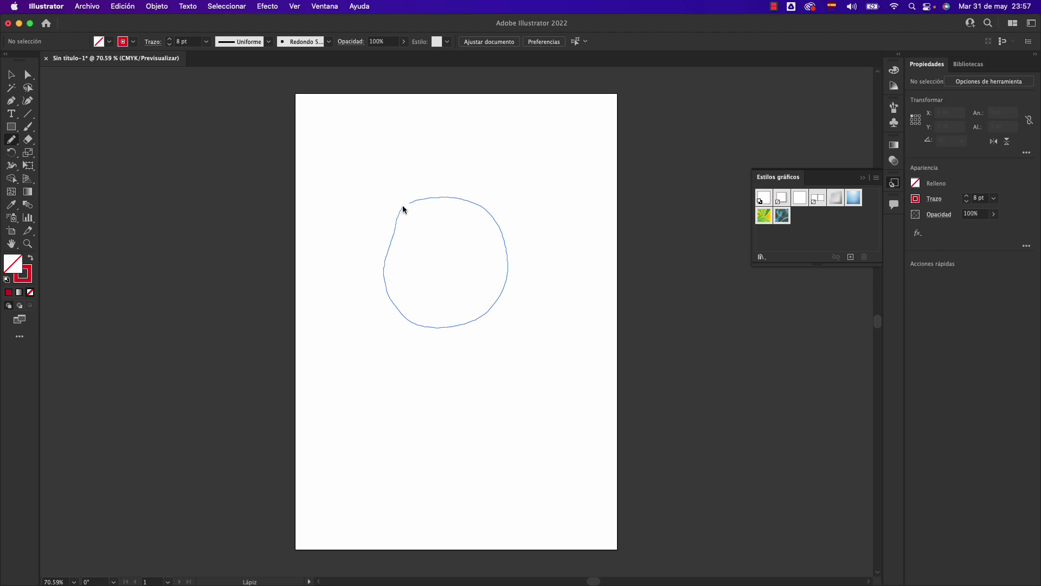
pyautogui.moveTo(402, 208); pyautogui.dragTo(403, 209)
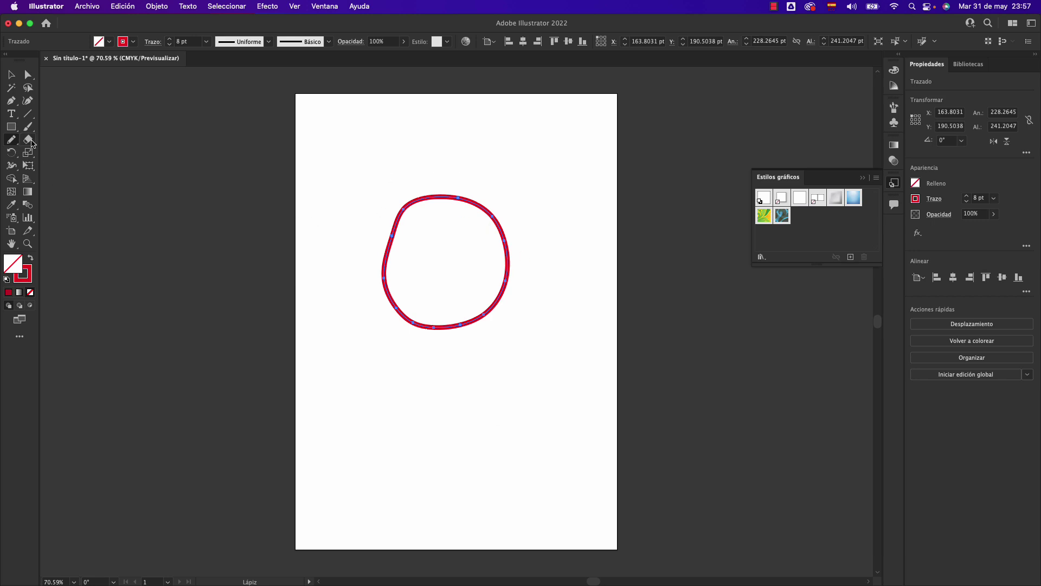
pyautogui.doubleClick(11, 140)
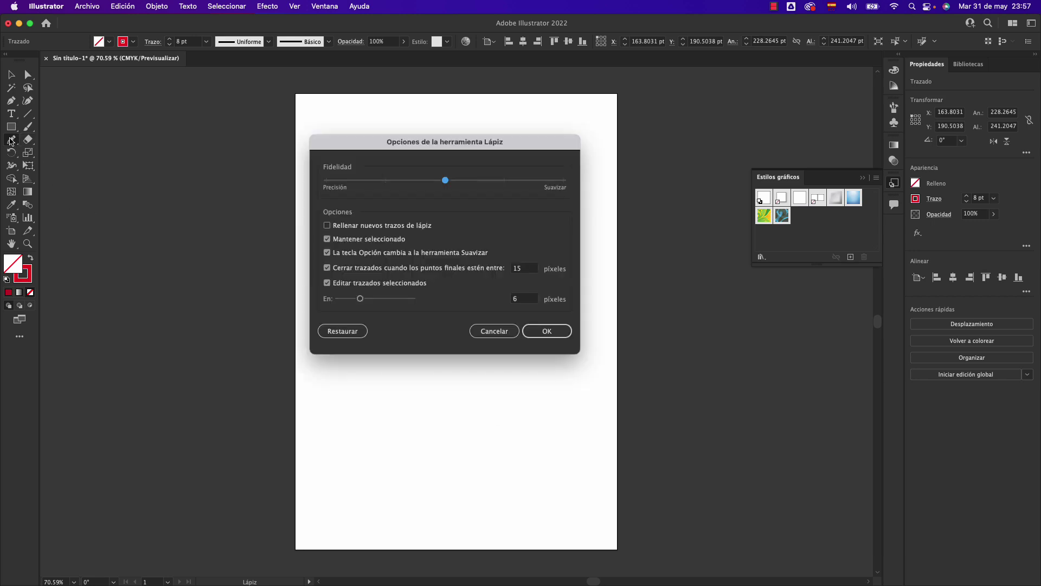
pyautogui.click(327, 267)
pyautogui.click(556, 332)
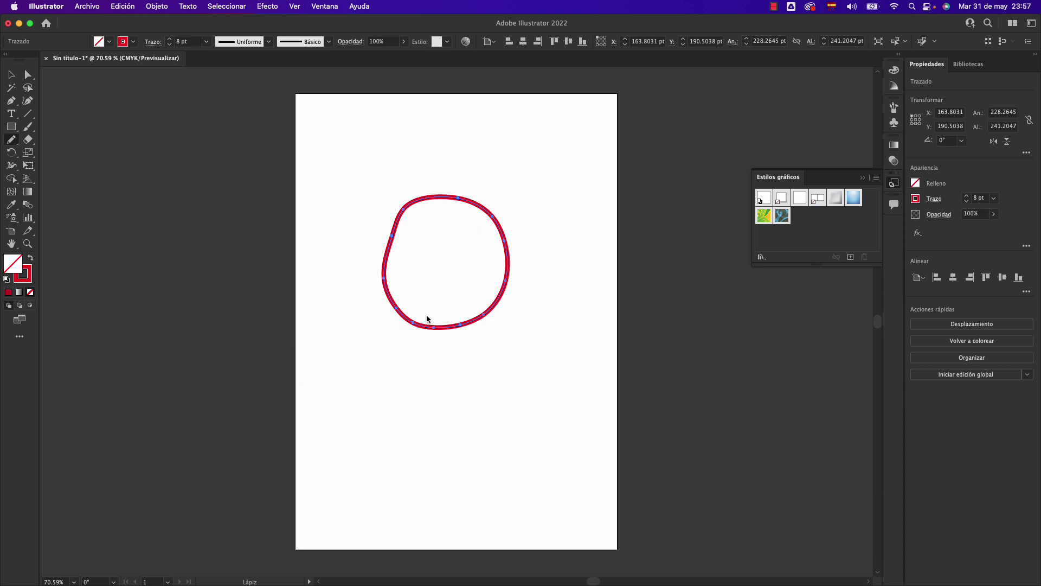
pyautogui.moveTo(486, 406); pyautogui.dragTo(494, 489)
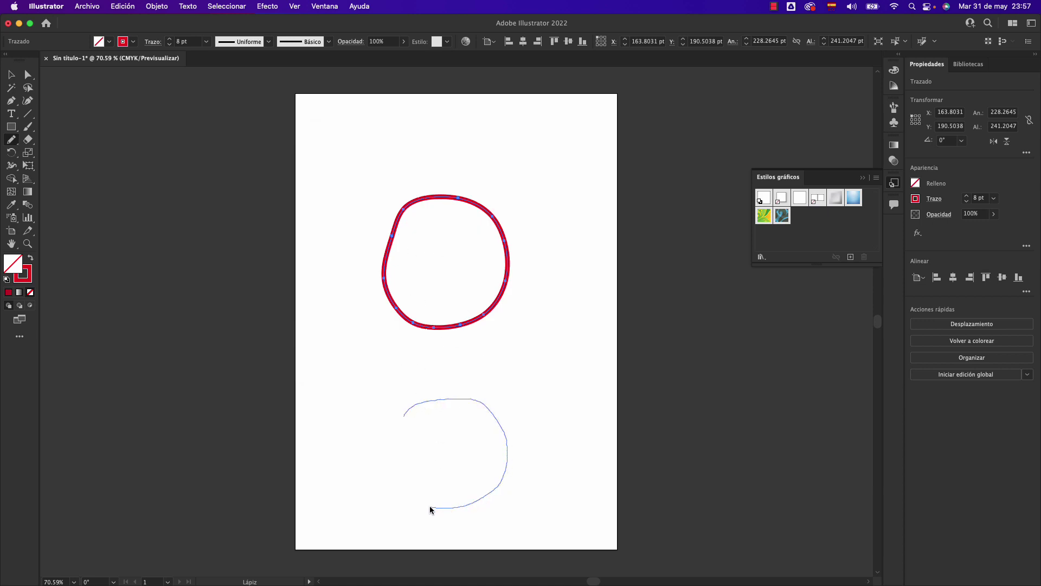
pyautogui.moveTo(430, 508)
pyautogui.mouseDown()
pyautogui.moveTo(396, 493)
pyautogui.moveTo(388, 441)
pyautogui.moveTo(406, 410)
pyautogui.mouseUp()
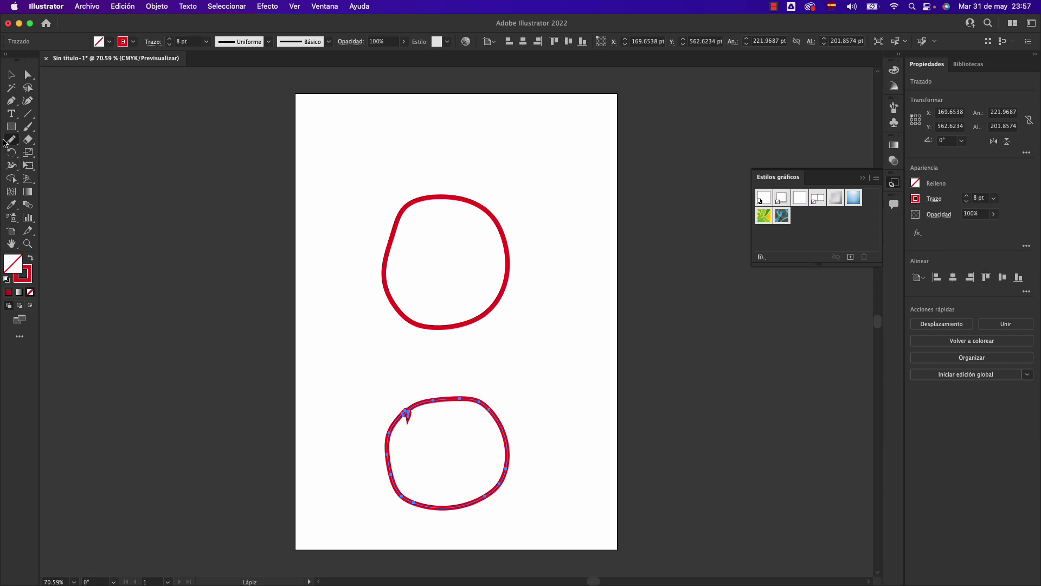
pyautogui.hotkey('ctrl', 'z')
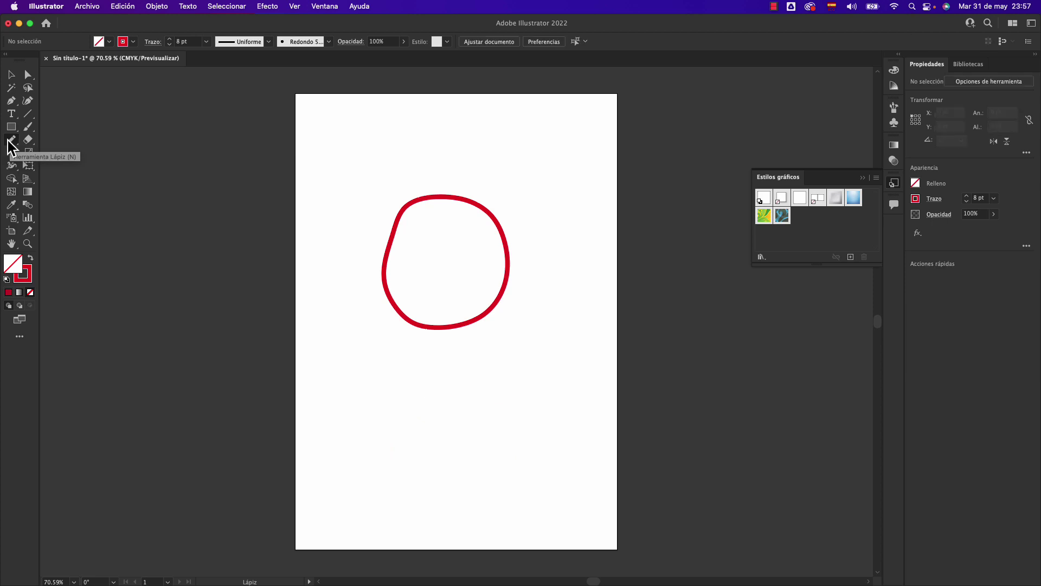
# - Enable closing pencil paths when endpoints are within 15 pixels
pyautogui.doubleClick(10, 140)
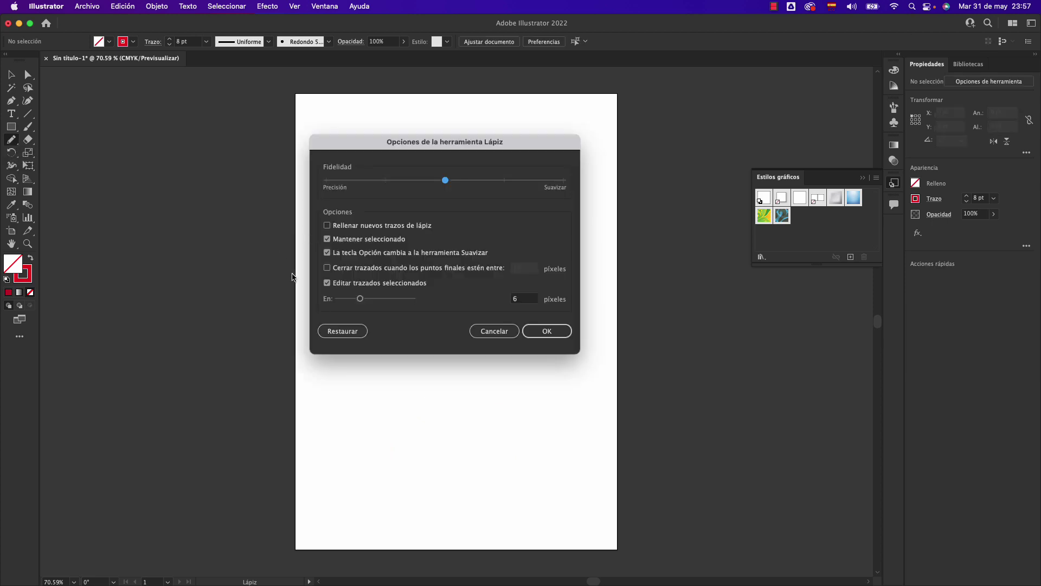
pyautogui.click(327, 268)
pyautogui.click(557, 335)
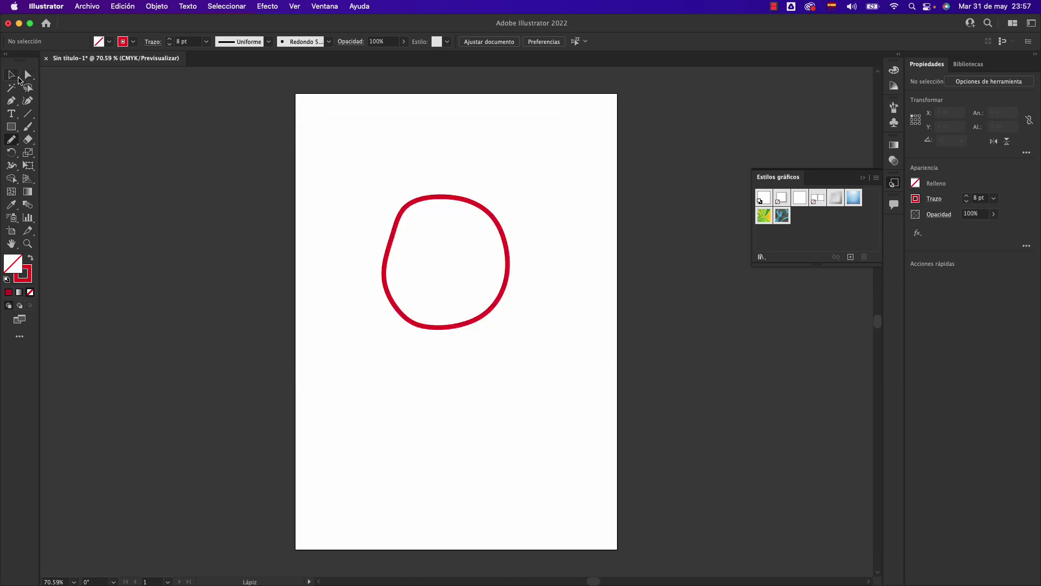
# - Test-draw and reshape a closed loop below the circle, then delete it
pyautogui.moveTo(385, 425)
pyautogui.mouseDown()
pyautogui.moveTo(473, 417)
pyautogui.moveTo(403, 402)
pyautogui.mouseUp()
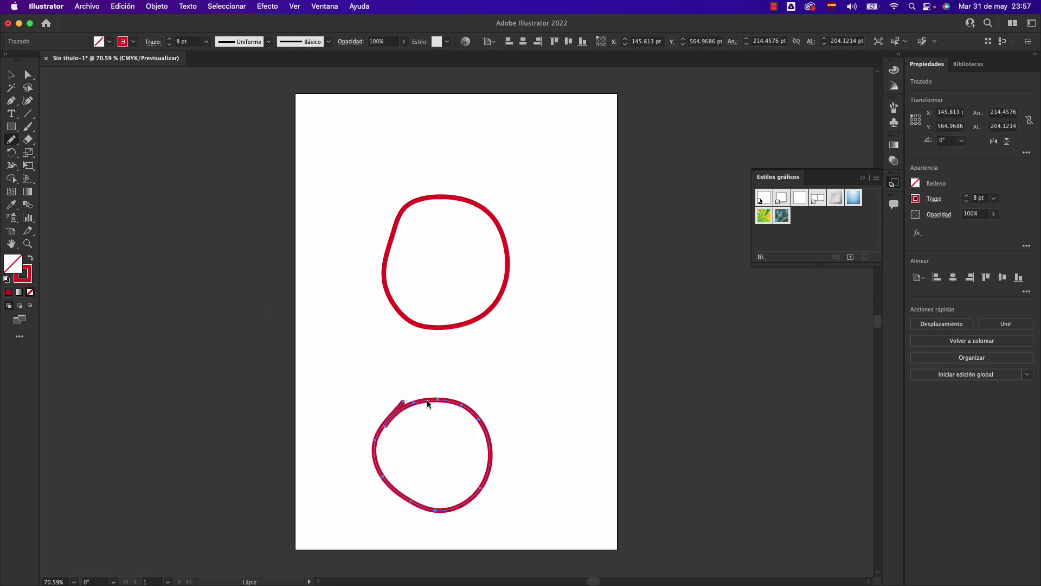
pyautogui.moveTo(414, 405); pyautogui.dragTo(471, 405)
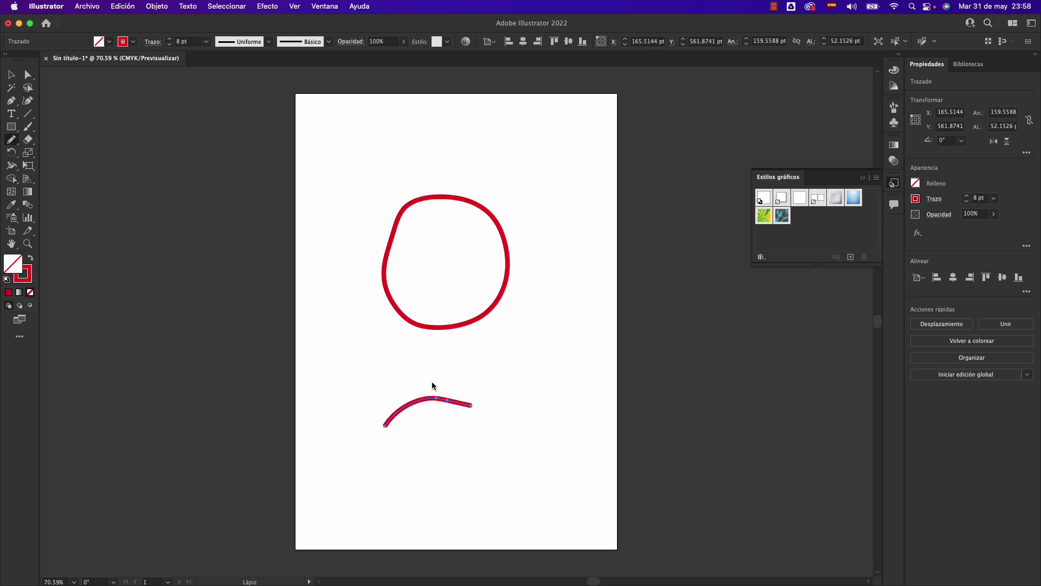
pyautogui.hotkey('ctrl', 'z')
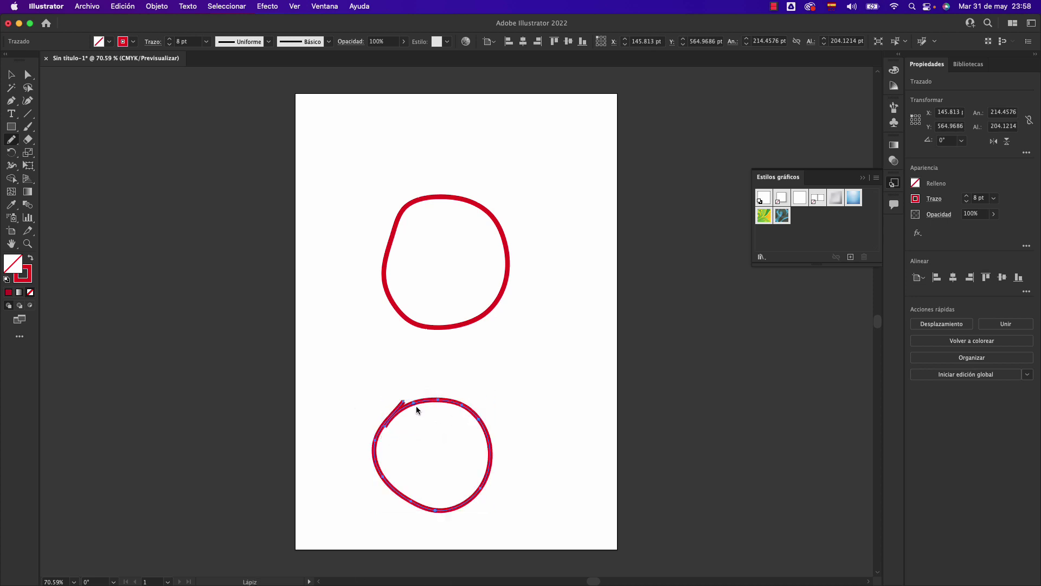
pyautogui.moveTo(415, 402)
pyautogui.mouseDown()
pyautogui.moveTo(479, 416)
pyautogui.moveTo(489, 446)
pyautogui.moveTo(412, 501)
pyautogui.mouseUp()
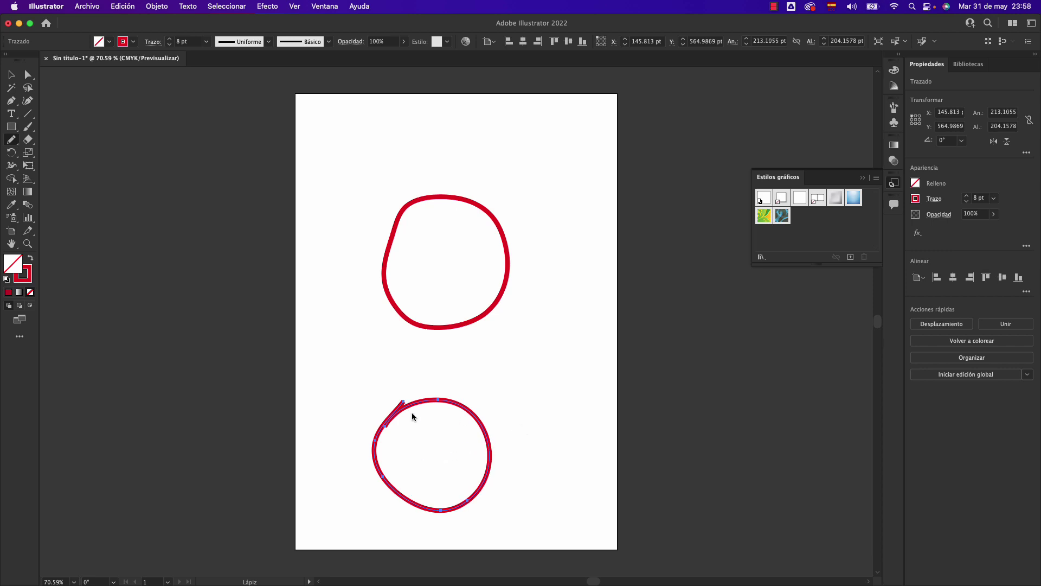
pyautogui.moveTo(413, 416); pyautogui.dragTo(403, 406)
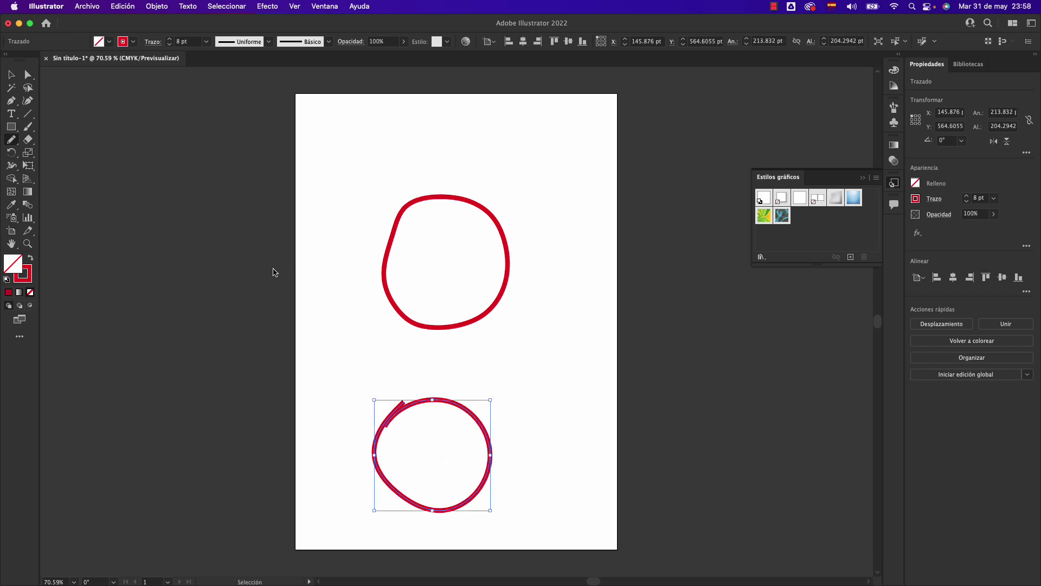
pyautogui.press('Delete')
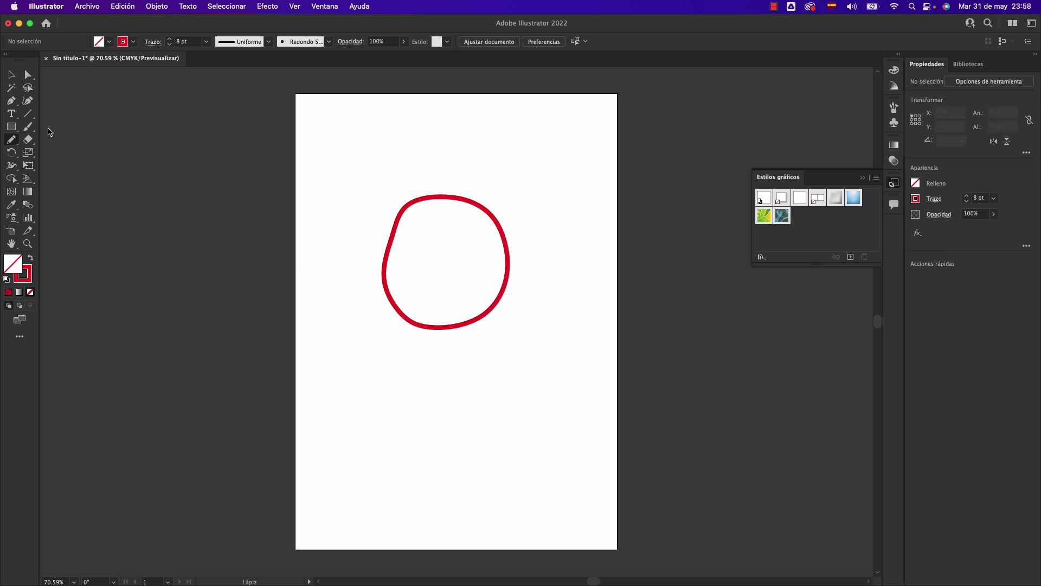
# - Draw a long red wavy pencil line below the circle, then redraw and smooth its sections
pyautogui.click(11, 74)
pyautogui.click(11, 140)
pyautogui.moveTo(325, 394); pyautogui.dragTo(595, 463)
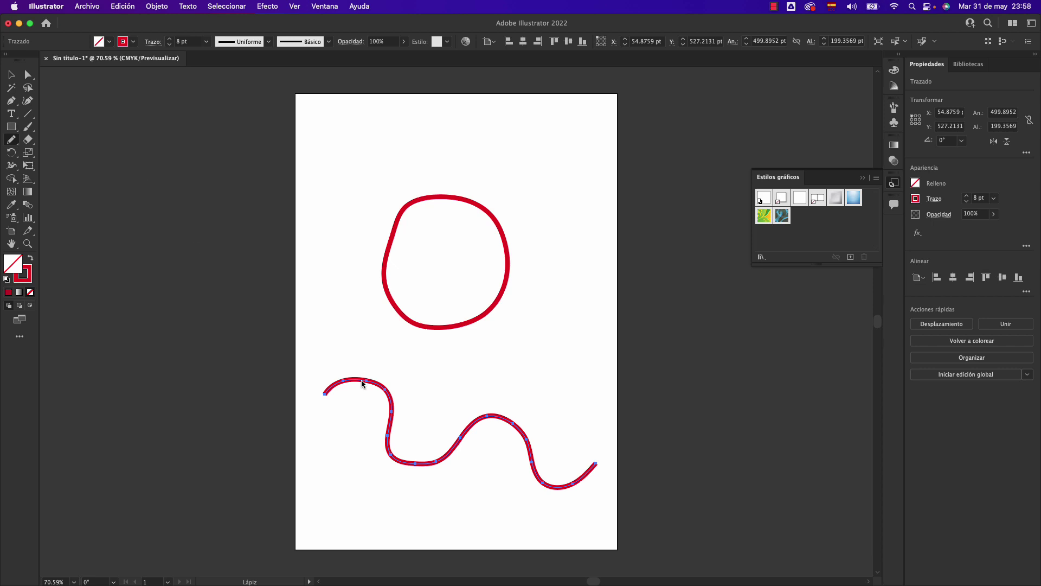
pyautogui.moveTo(367, 384); pyautogui.dragTo(379, 372)
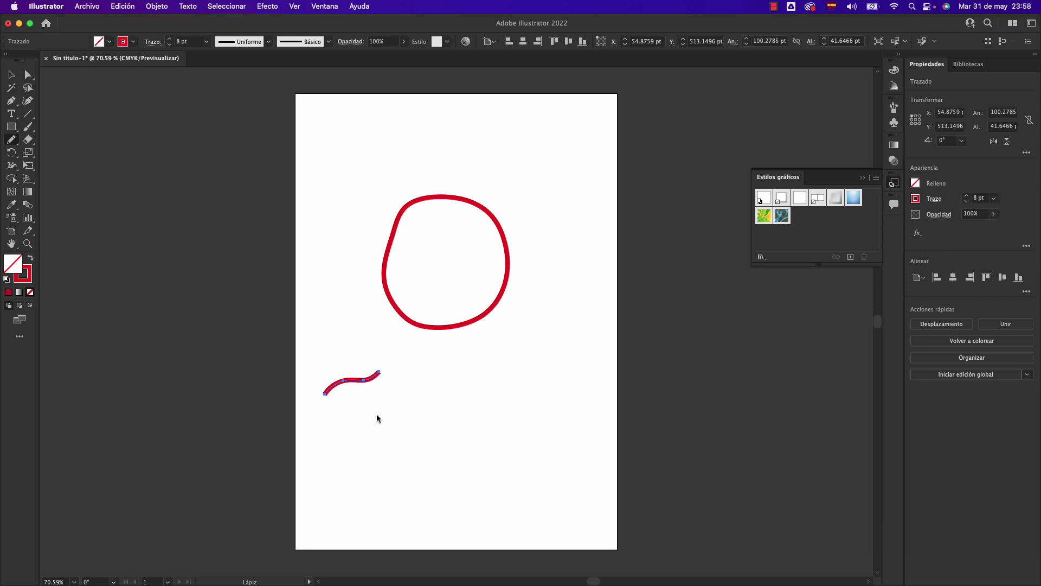
pyautogui.moveTo(368, 379); pyautogui.dragTo(569, 415)
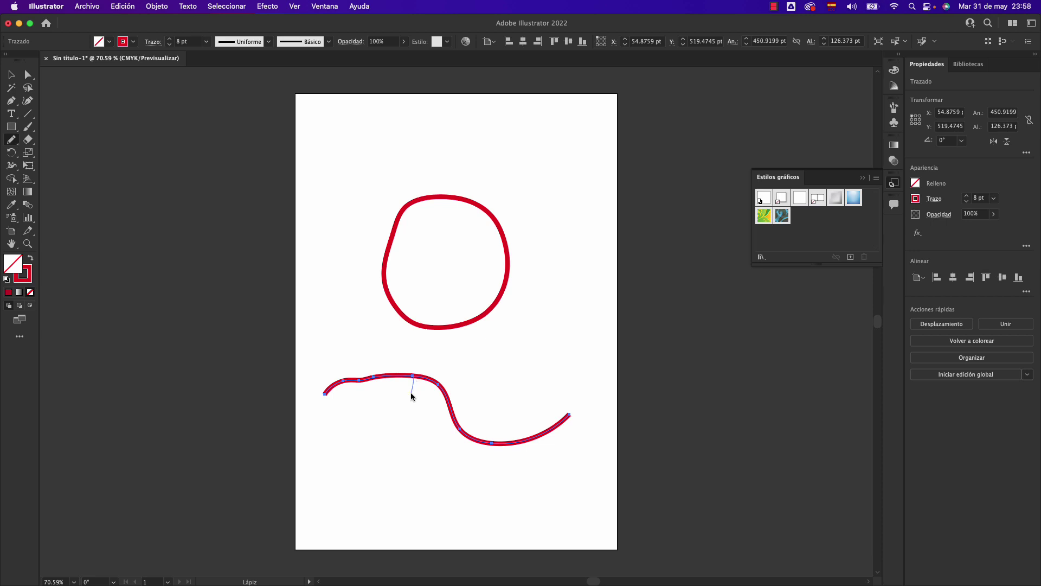
pyautogui.moveTo(419, 383); pyautogui.dragTo(393, 437)
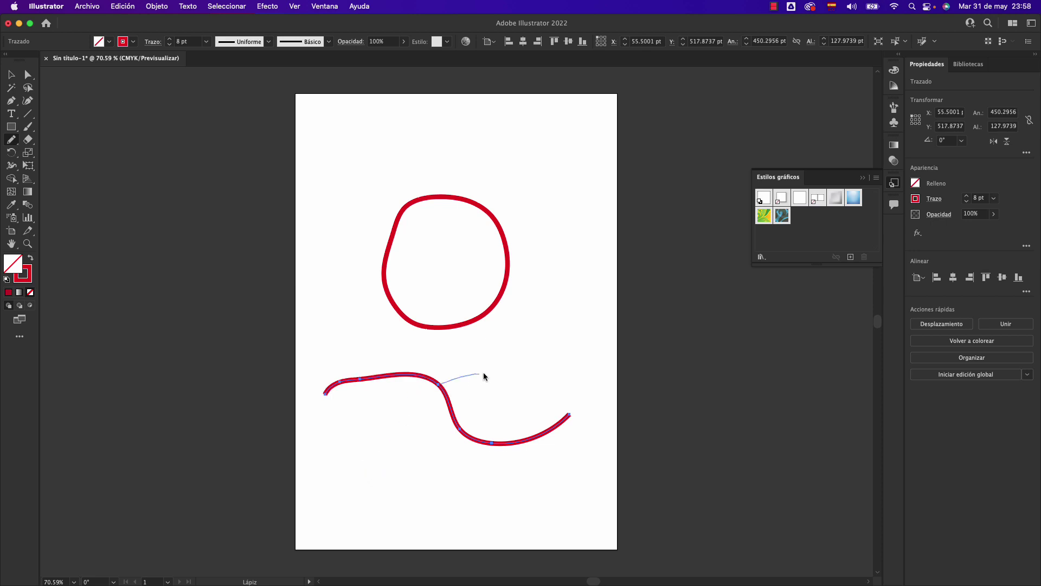
pyautogui.moveTo(437, 388); pyautogui.dragTo(536, 397)
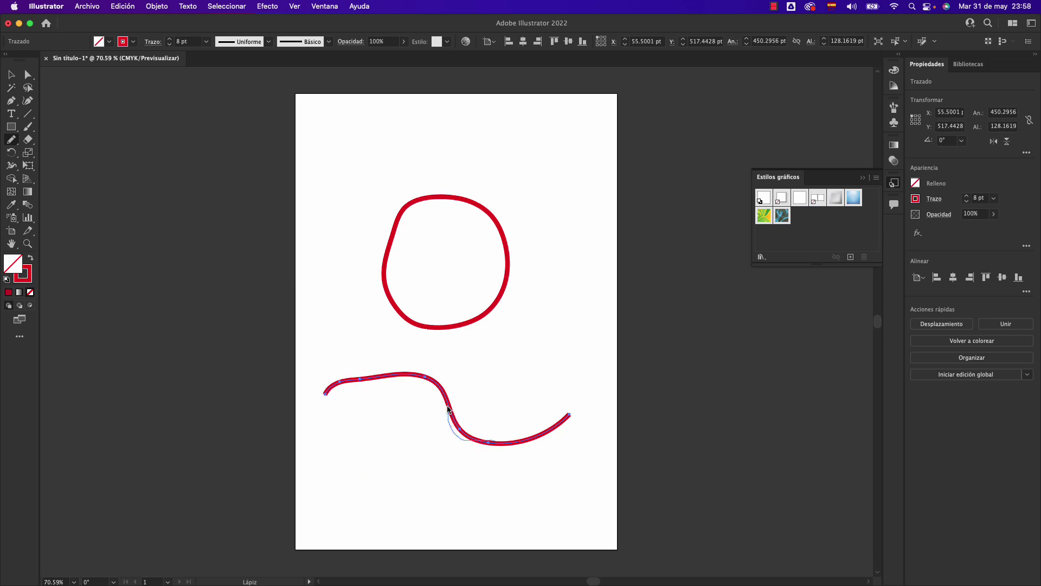
pyautogui.moveTo(465, 433)
pyautogui.mouseDown()
pyautogui.moveTo(567, 416)
pyautogui.moveTo(590, 356)
pyautogui.moveTo(583, 336)
pyautogui.mouseUp()
# - Extend both wave ends to close the shape, add a bump on the right lobe, and add a loop into the circle
pyautogui.moveTo(324, 392)
pyautogui.mouseDown()
pyautogui.moveTo(329, 466)
pyautogui.moveTo(369, 501)
pyautogui.mouseUp()
pyautogui.moveTo(583, 337); pyautogui.dragTo(422, 454)
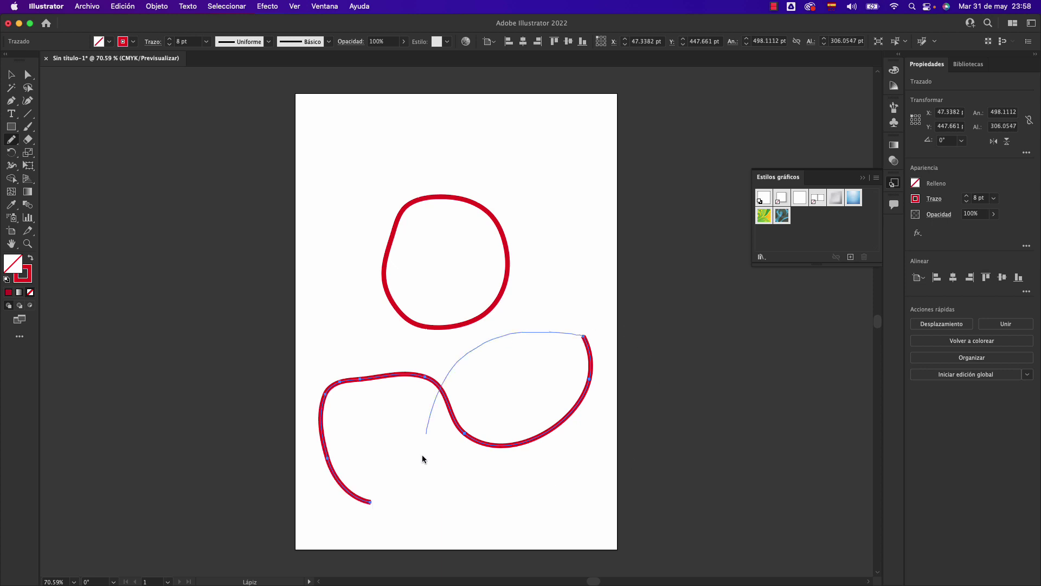
pyautogui.moveTo(383, 507); pyautogui.dragTo(370, 503)
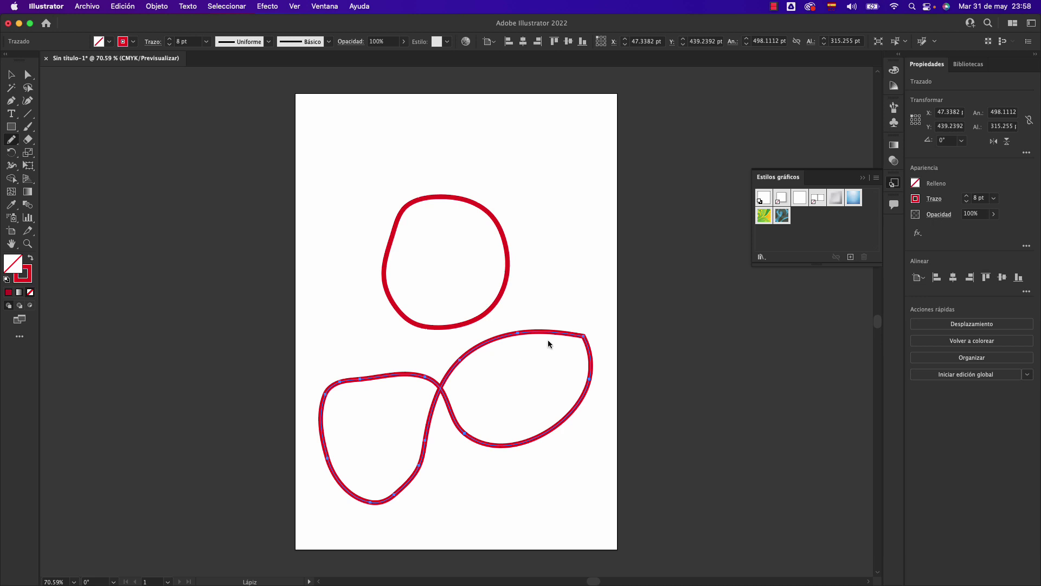
pyautogui.moveTo(554, 282)
pyautogui.mouseDown()
pyautogui.moveTo(513, 336)
pyautogui.moveTo(593, 352)
pyautogui.mouseUp()
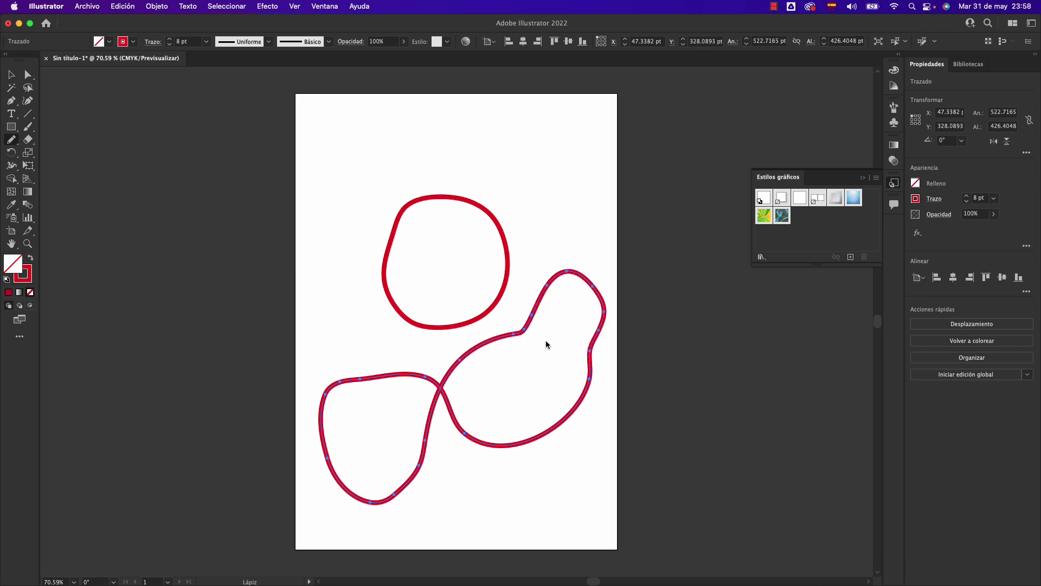
pyautogui.moveTo(455, 368); pyautogui.dragTo(434, 371)
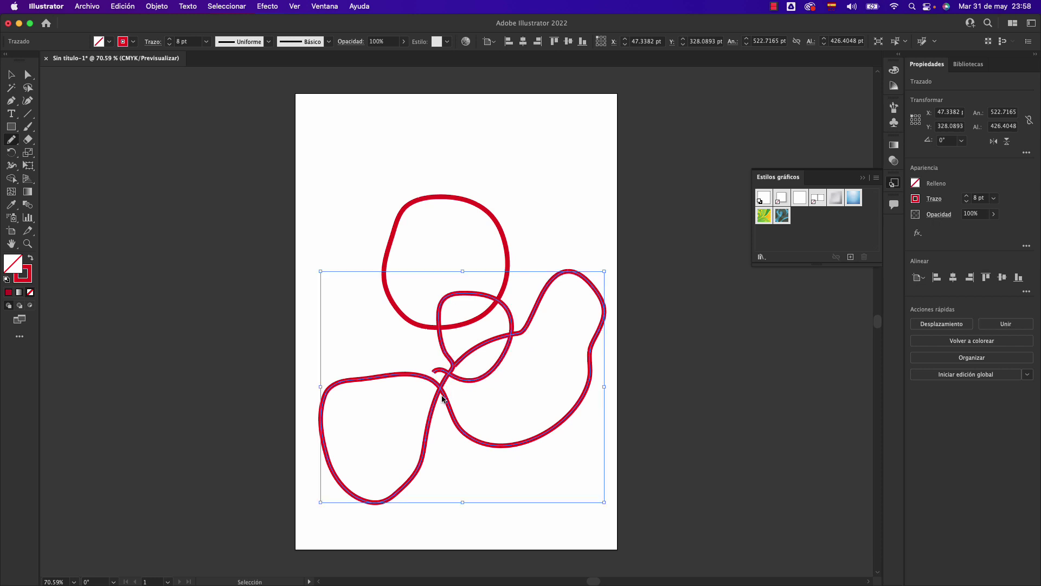
# - Undo back to the open S-shaped curve, then draw new loops from its right end and middle
pyautogui.press('super+z')
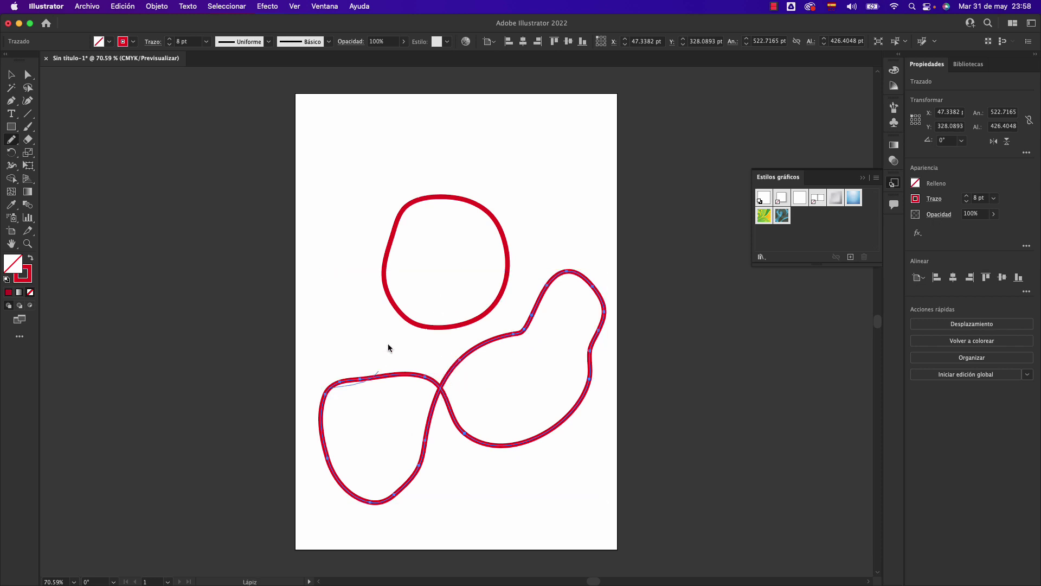
pyautogui.moveTo(388, 343); pyautogui.dragTo(342, 390)
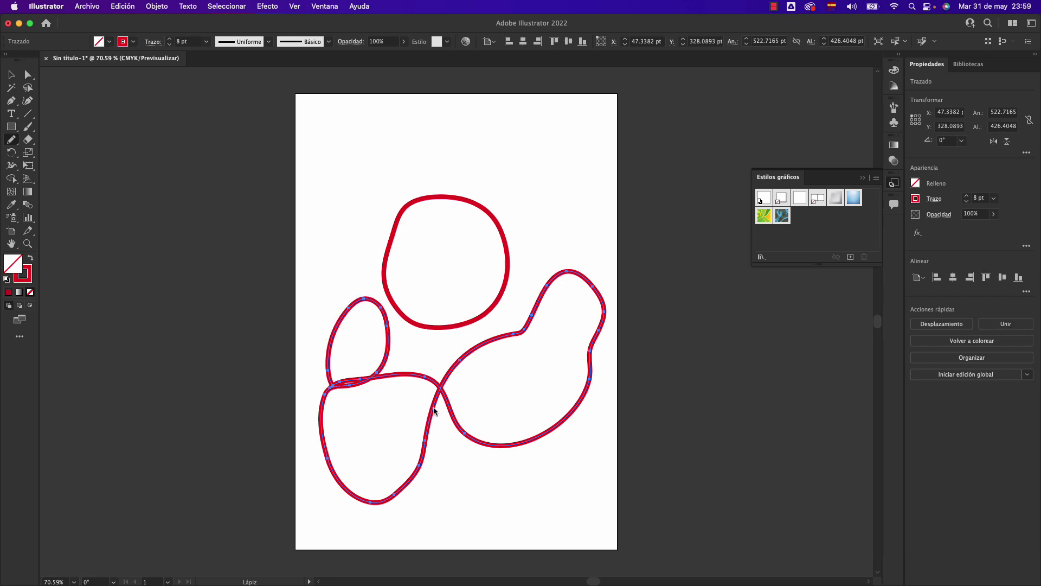
pyautogui.press('super+z')
pyautogui.press('super+z')
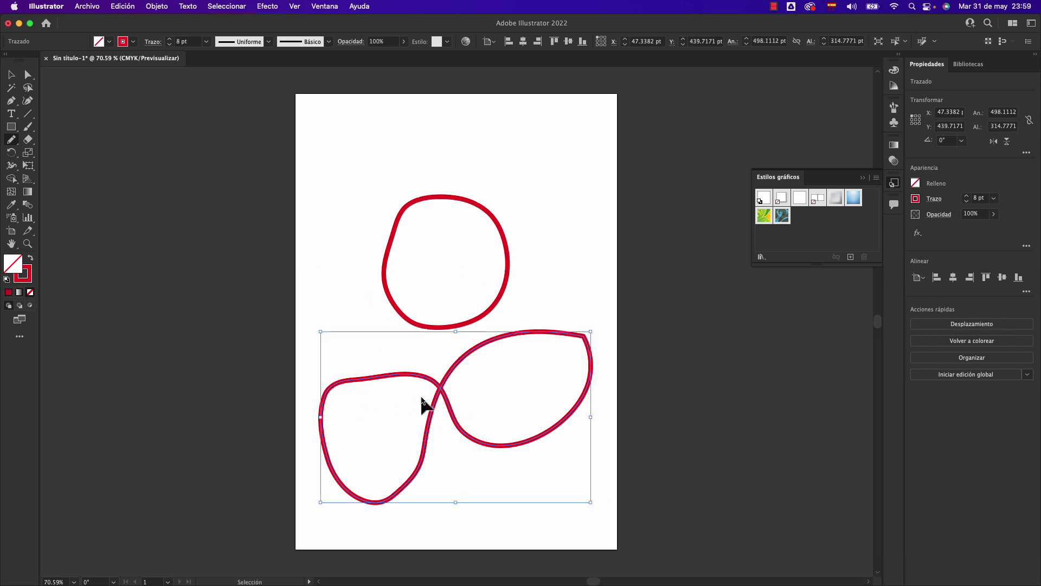
pyautogui.press('super+z')
pyautogui.press('super+z')
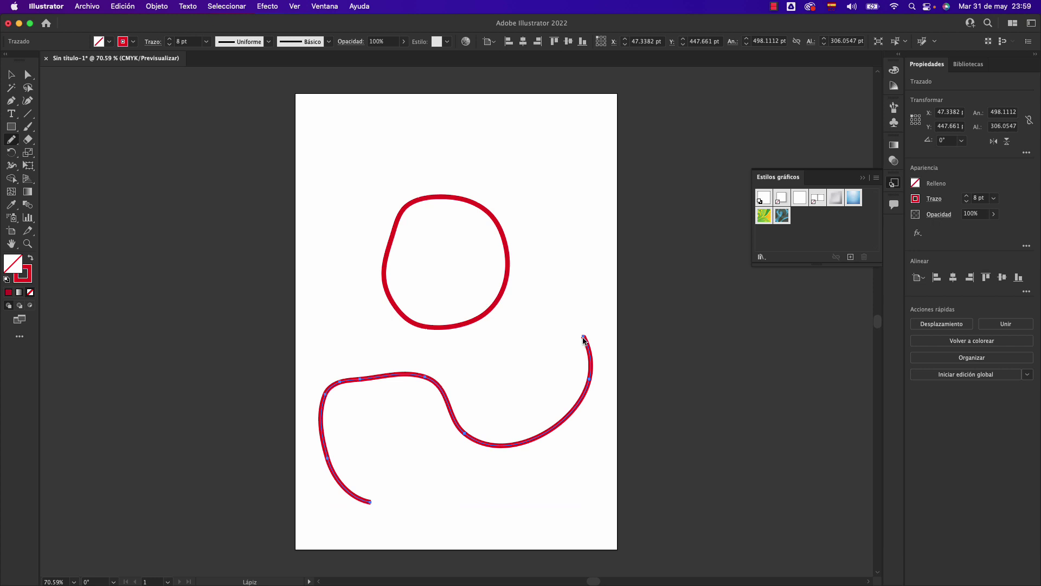
pyautogui.moveTo(584, 340)
pyautogui.mouseDown()
pyautogui.moveTo(573, 378)
pyautogui.moveTo(539, 391)
pyautogui.mouseUp()
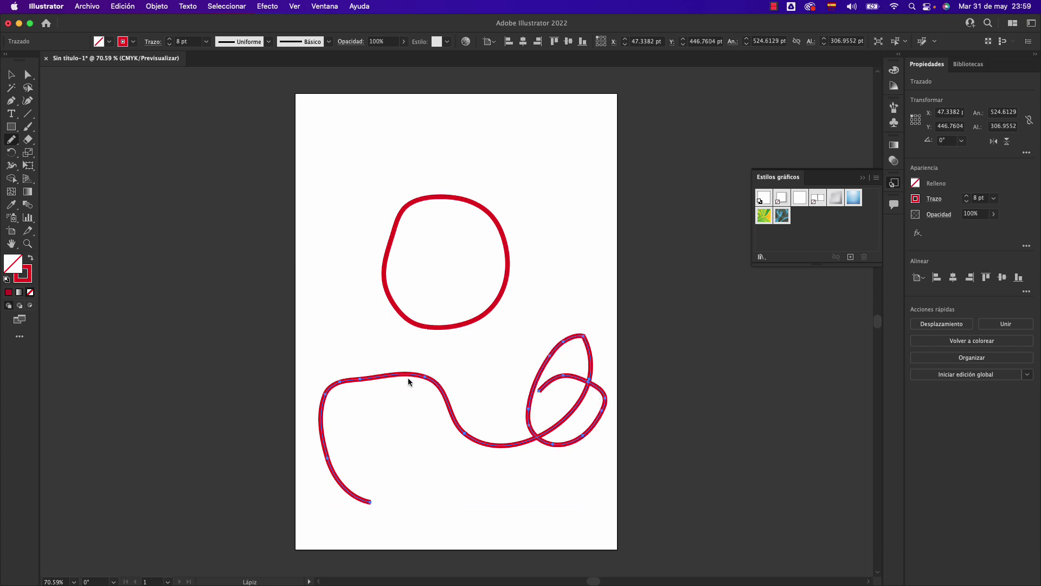
pyautogui.moveTo(410, 376); pyautogui.dragTo(449, 408)
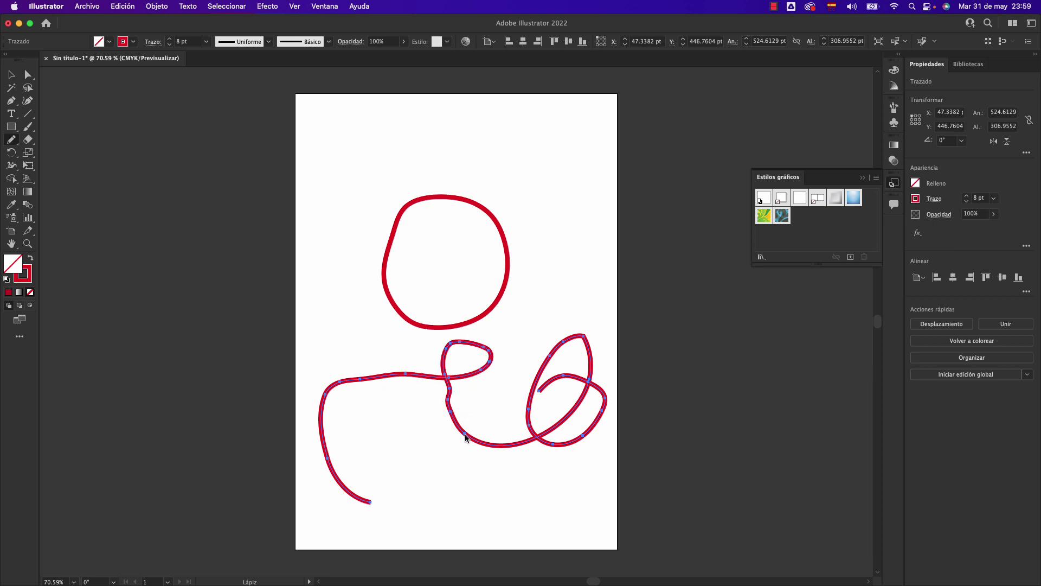
# - Replace the right loops with one larger lower loop and draw the eyes inside the circle
pyautogui.moveTo(465, 438); pyautogui.dragTo(487, 433)
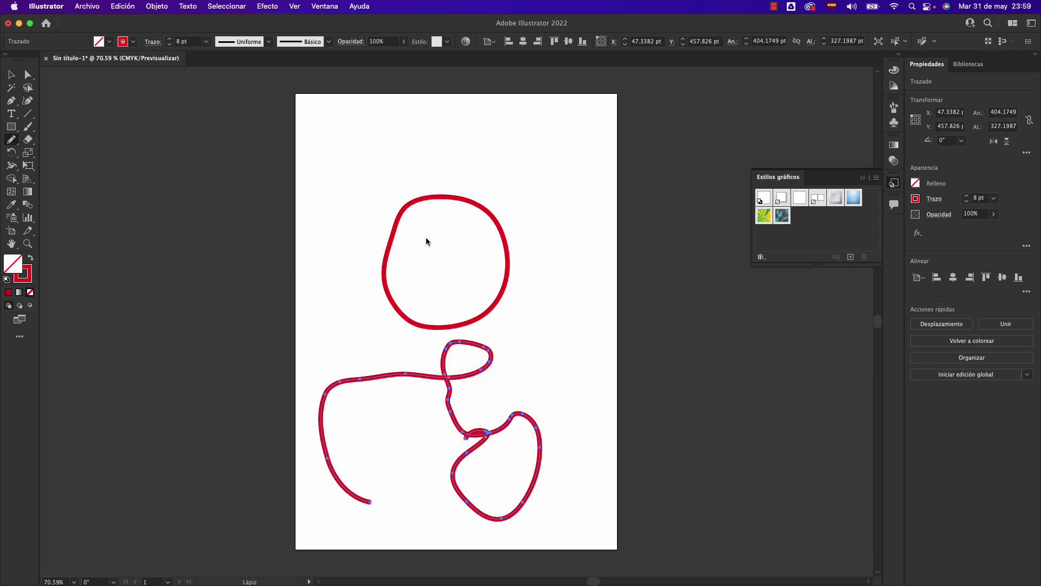
pyautogui.moveTo(427, 234)
pyautogui.mouseDown()
pyautogui.moveTo(432, 251)
pyautogui.moveTo(470, 260)
pyautogui.moveTo(480, 276)
pyautogui.mouseUp()
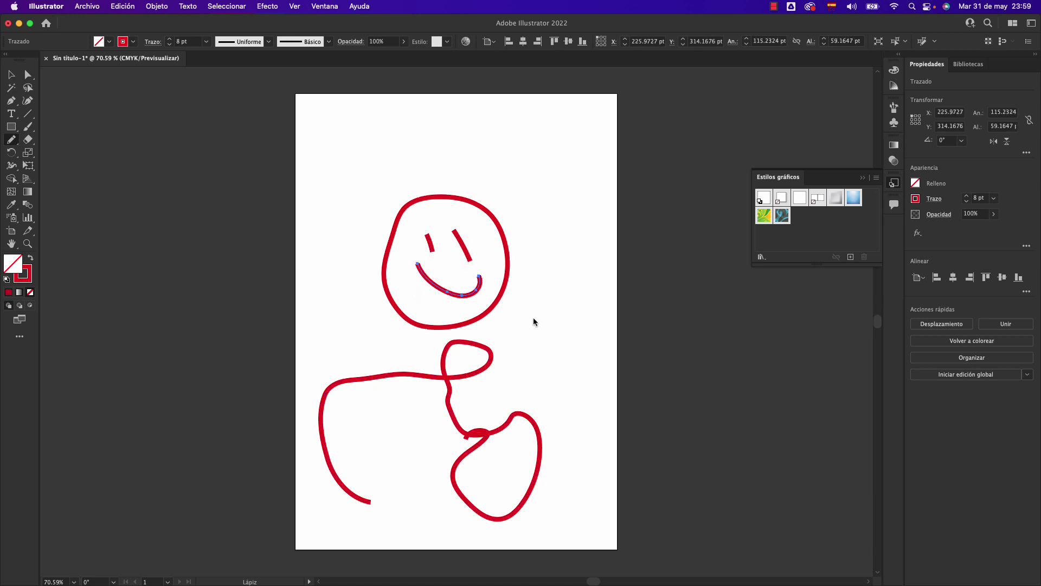